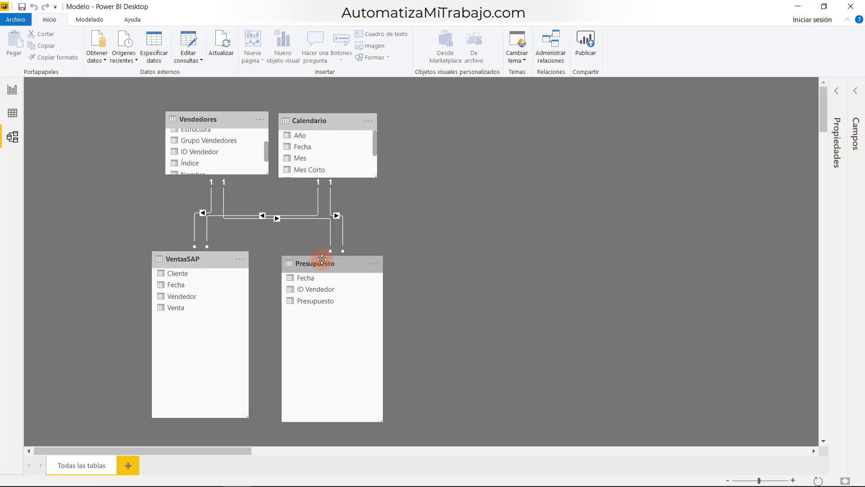
Examine the Presupuesto, VentasSAP, Calendario and Vendedores tables and their relationships in the model diagram.
{"action": "left_click_drag", "start_coordinate": [322, 262], "coordinate": [319, 261]}
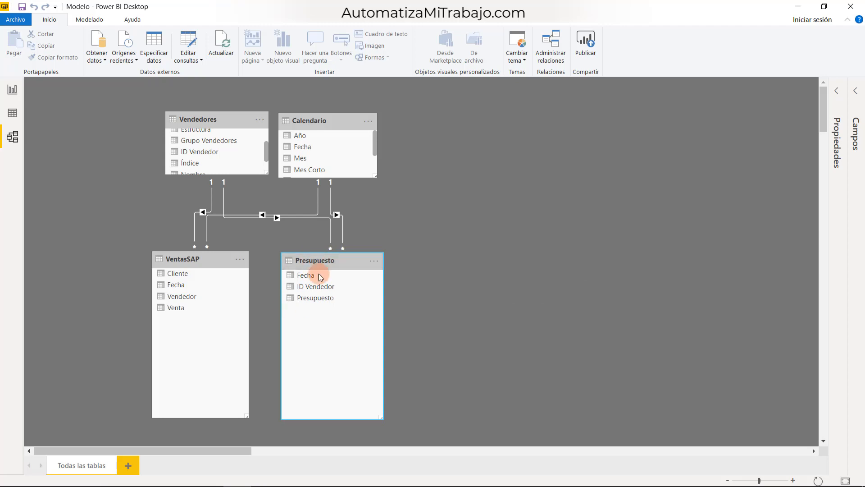
{"action": "left_click", "coordinate": [198, 266]}
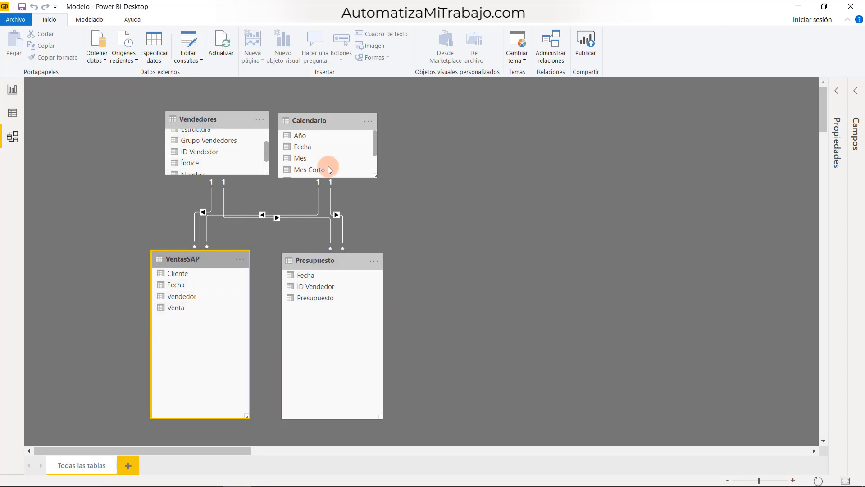
{"action": "left_click", "coordinate": [312, 118]}
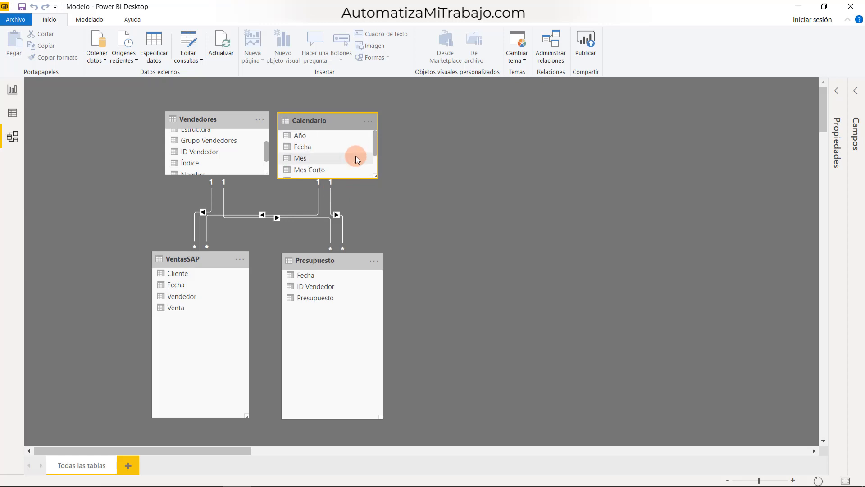
{"action": "left_click", "coordinate": [218, 120]}
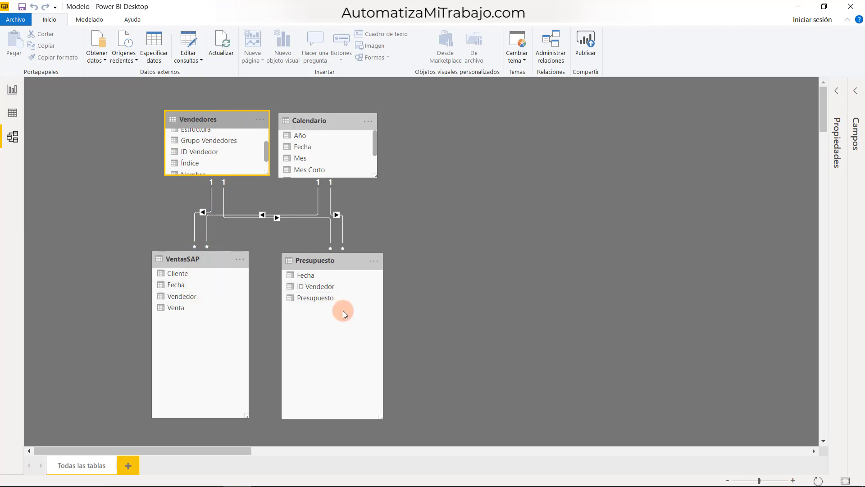
{"action": "left_click", "coordinate": [328, 122]}
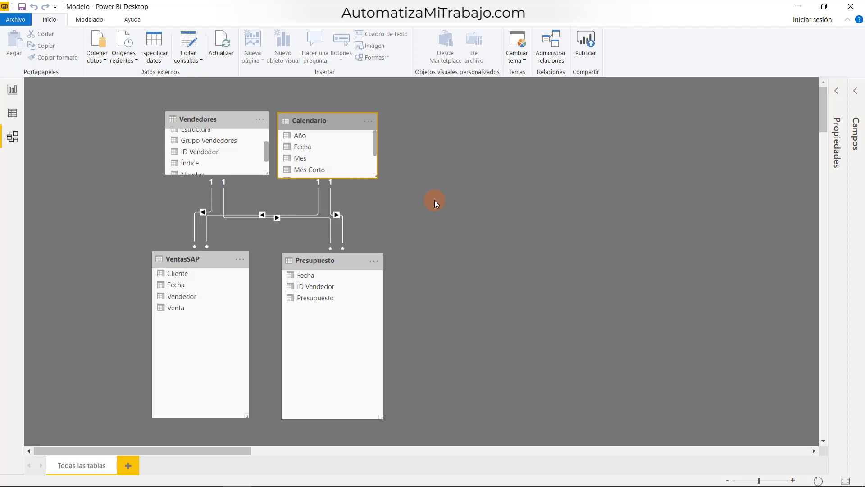
In the report view, move the existing table visual to the page's upper-left corner and shrink it to a small box.
{"action": "left_click", "coordinate": [12, 88]}
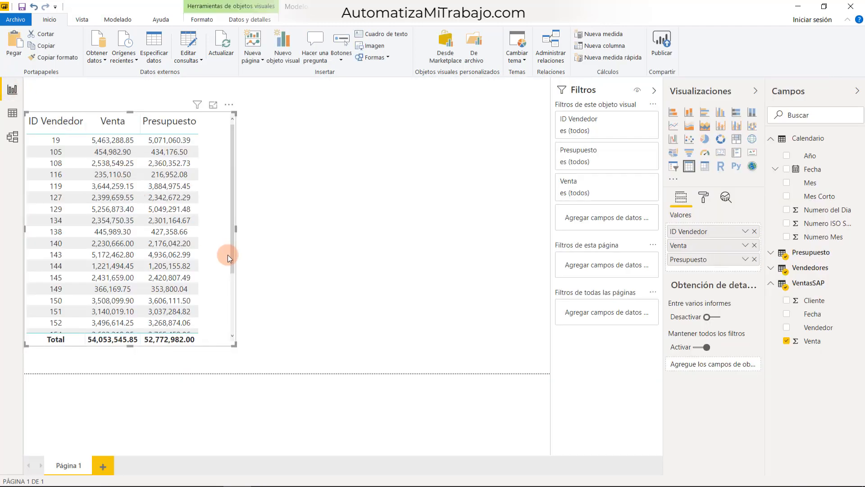
{"action": "left_click_drag", "start_coordinate": [224, 253], "coordinate": [320, 249]}
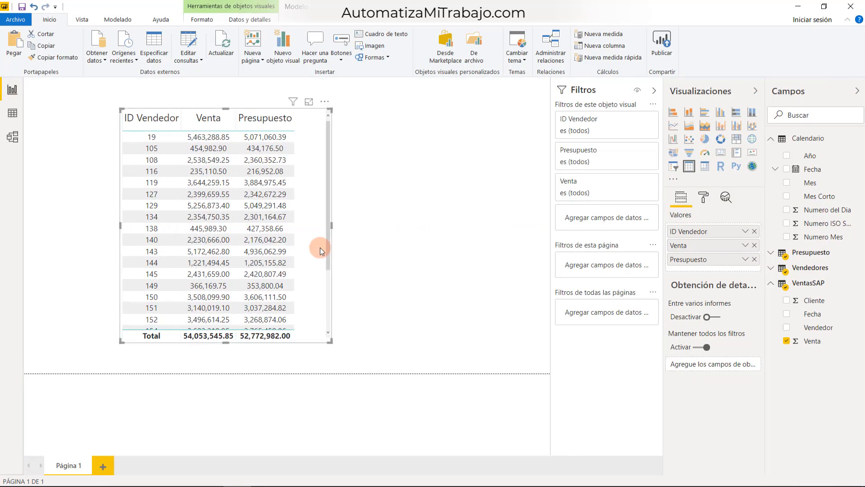
{"action": "left_click_drag", "start_coordinate": [332, 342], "coordinate": [256, 307]}
{"action": "left_click", "coordinate": [255, 308]}
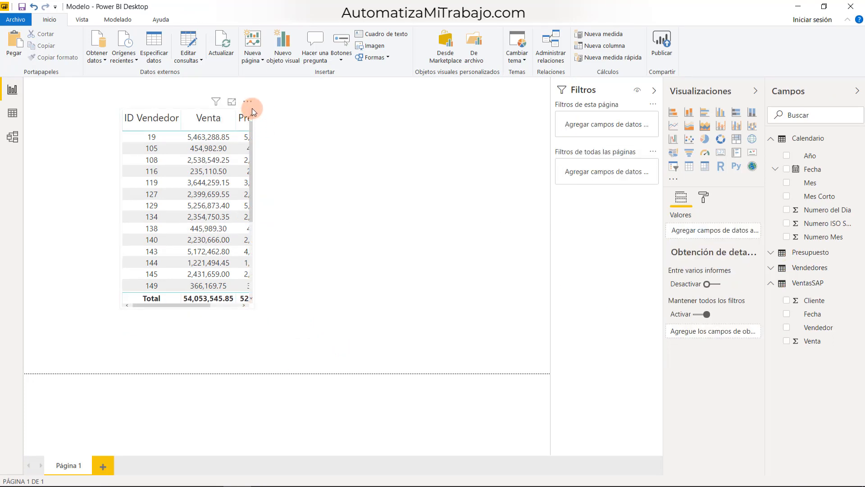
{"action": "left_click_drag", "start_coordinate": [253, 108], "coordinate": [157, 97]}
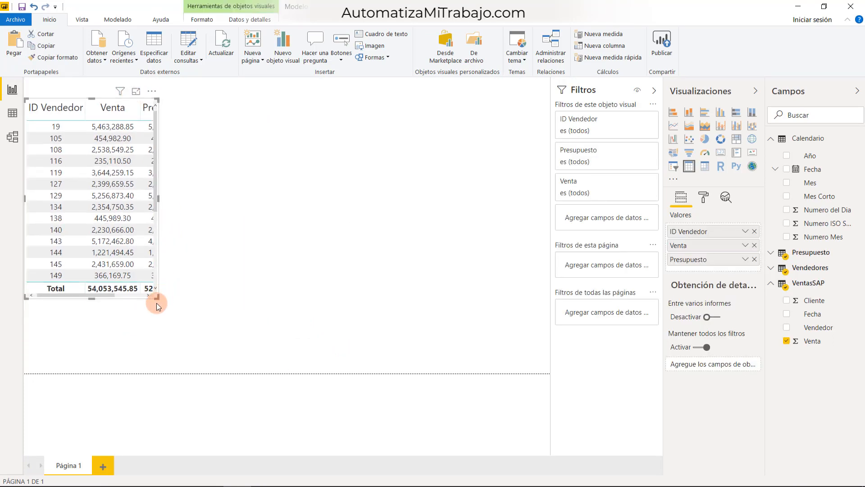
{"action": "left_click_drag", "start_coordinate": [157, 298], "coordinate": [100, 178]}
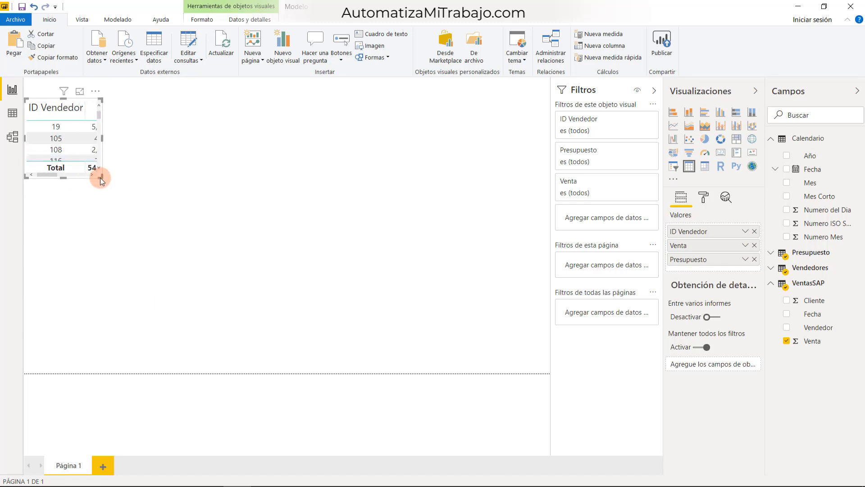
{"action": "left_click", "coordinate": [152, 164]}
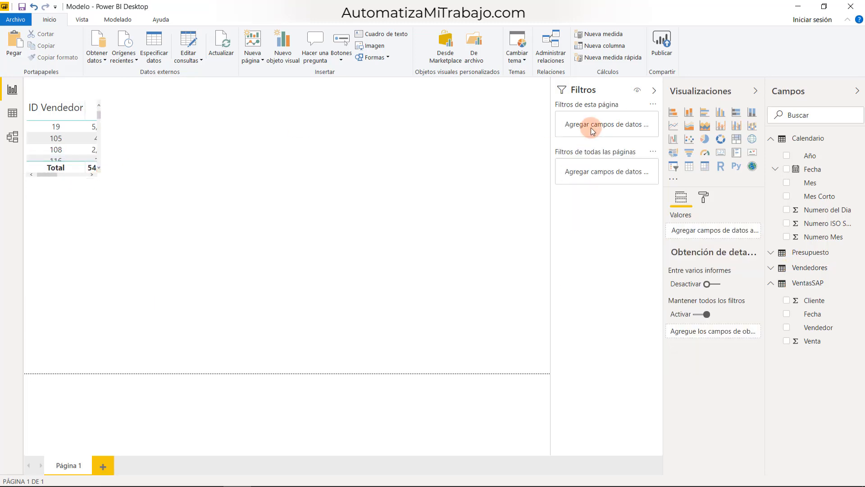
Insert a new table visual, place it beside the small table and enlarge it.
{"action": "left_click", "coordinate": [689, 166]}
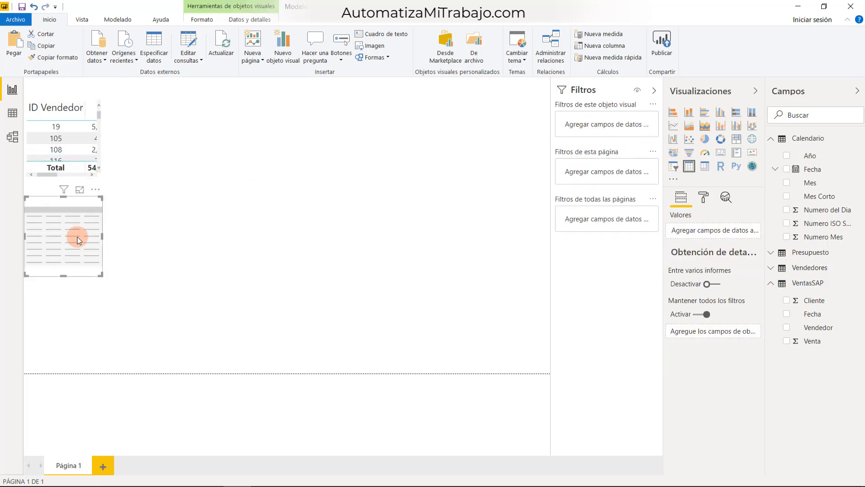
{"action": "left_click_drag", "start_coordinate": [77, 237], "coordinate": [200, 139]}
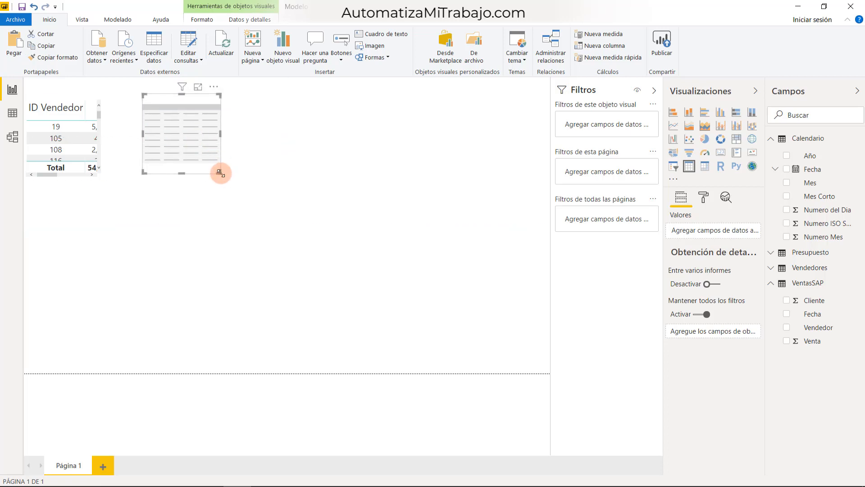
{"action": "left_click_drag", "start_coordinate": [224, 173], "coordinate": [334, 329]}
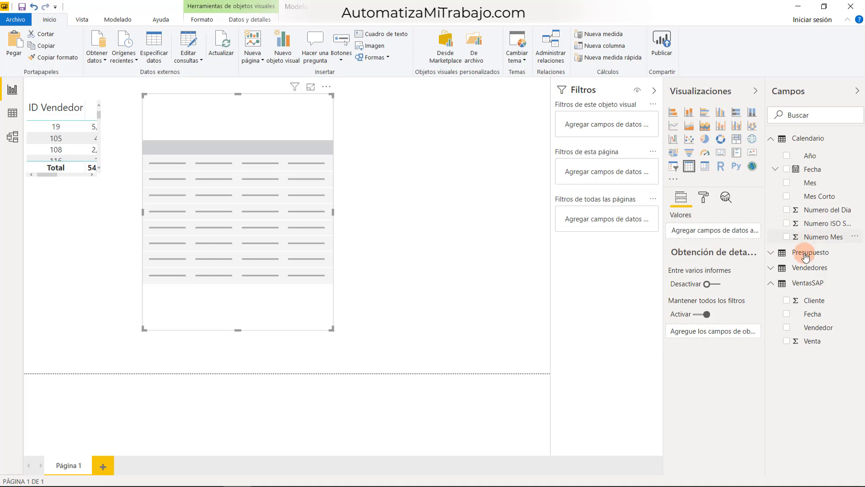
Add ID Vendedor from the Vendedores table to the new visual and set it to No resumir.
{"action": "left_click", "coordinate": [770, 138]}
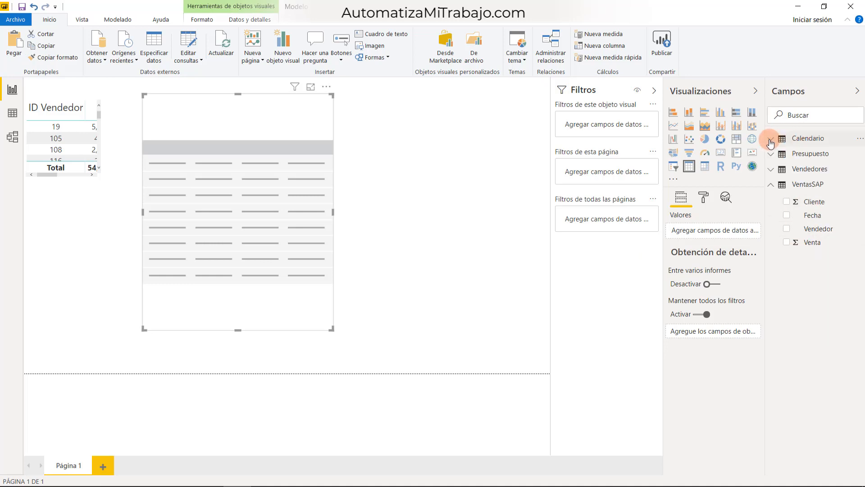
{"action": "left_click", "coordinate": [771, 185]}
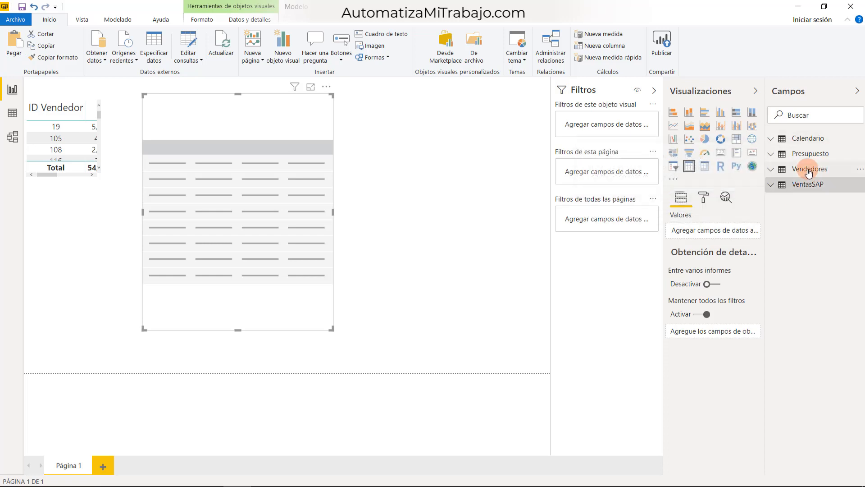
{"action": "mouse_move", "coordinate": [819, 193]}
{"action": "left_click", "coordinate": [771, 172]}
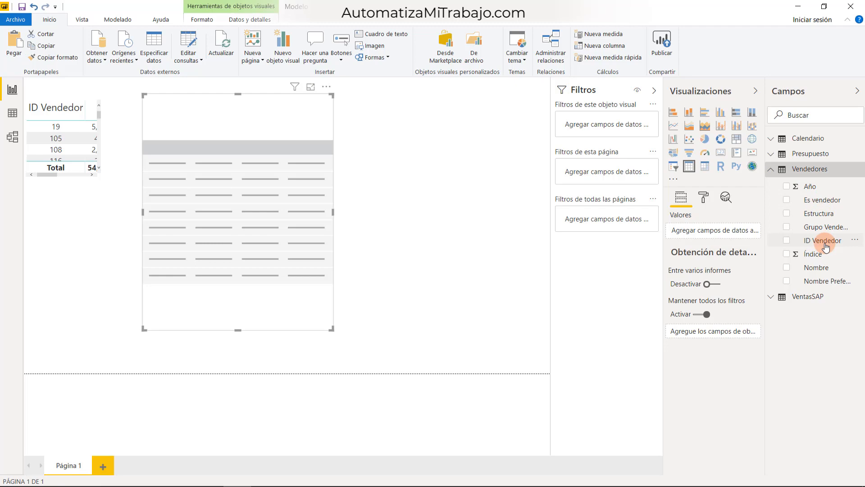
{"action": "left_click_drag", "start_coordinate": [826, 247], "coordinate": [734, 236]}
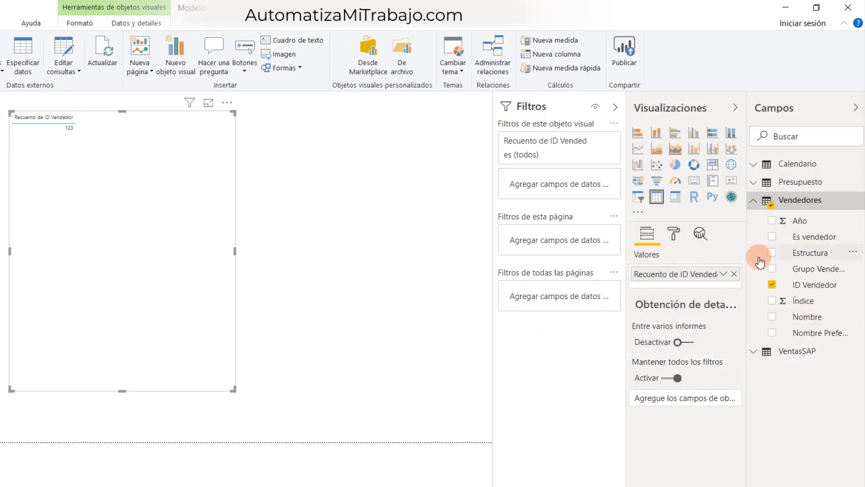
{"action": "left_click", "coordinate": [724, 275]}
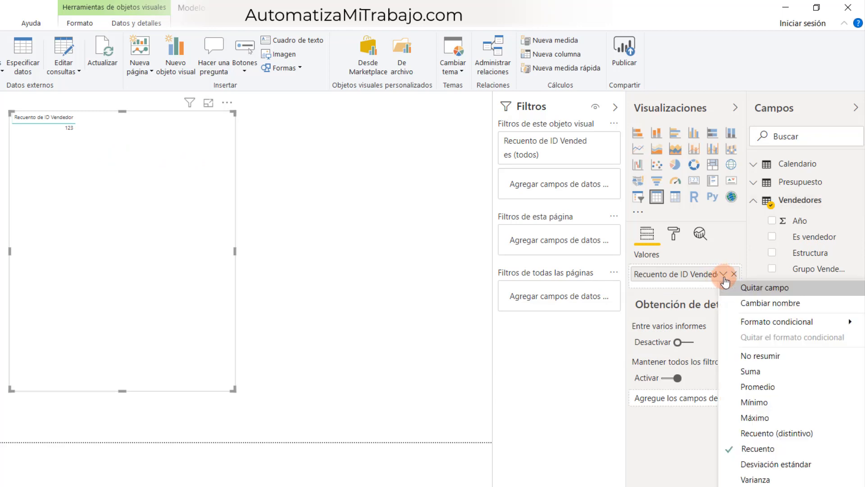
{"action": "left_click", "coordinate": [759, 356]}
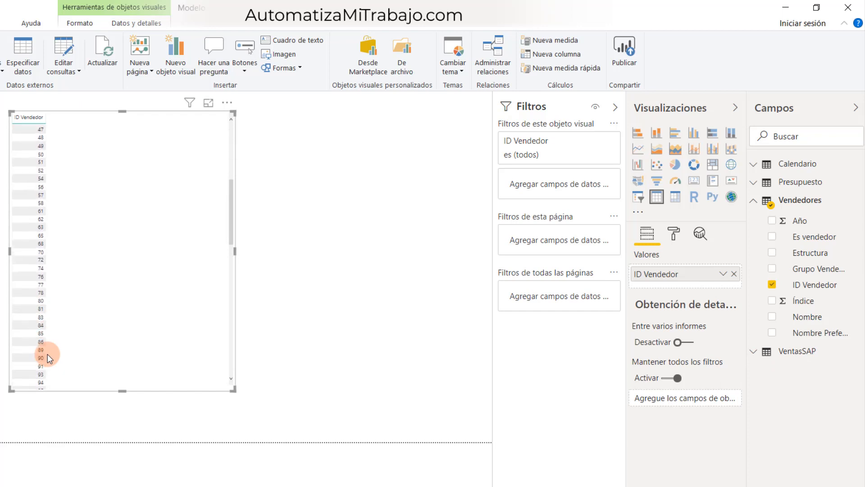
{"action": "scroll", "coordinate": [47, 354], "scroll_direction": "down", "scroll_amount": 10}
{"action": "scroll", "coordinate": [48, 353], "scroll_direction": "up", "scroll_amount": 12}
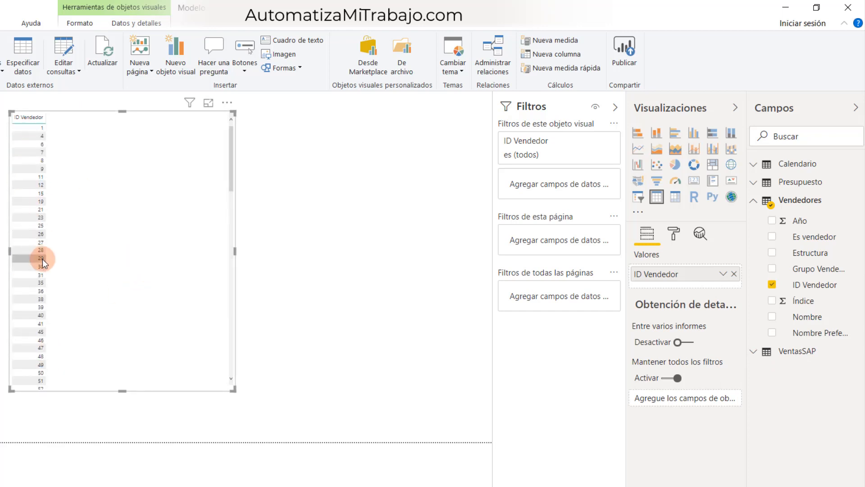
Add the Venta field from VentasSAP to the table visual's values after ID Vendedor.
{"action": "left_click", "coordinate": [759, 203]}
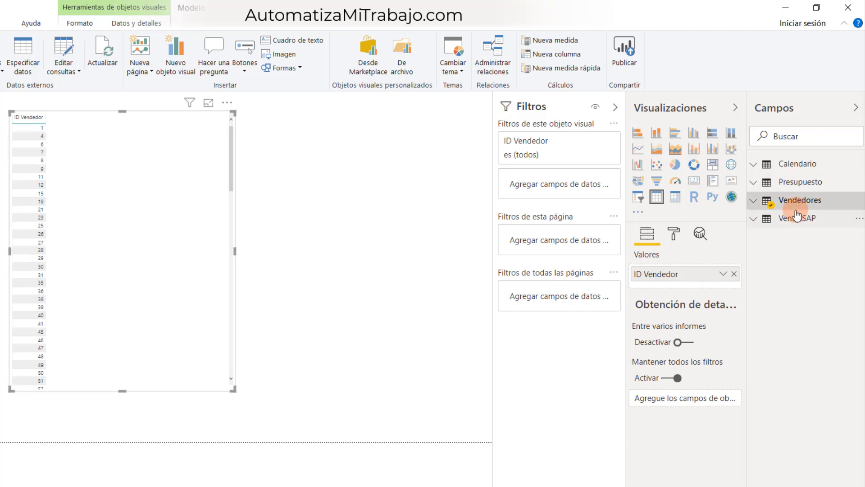
{"action": "left_click", "coordinate": [753, 219]}
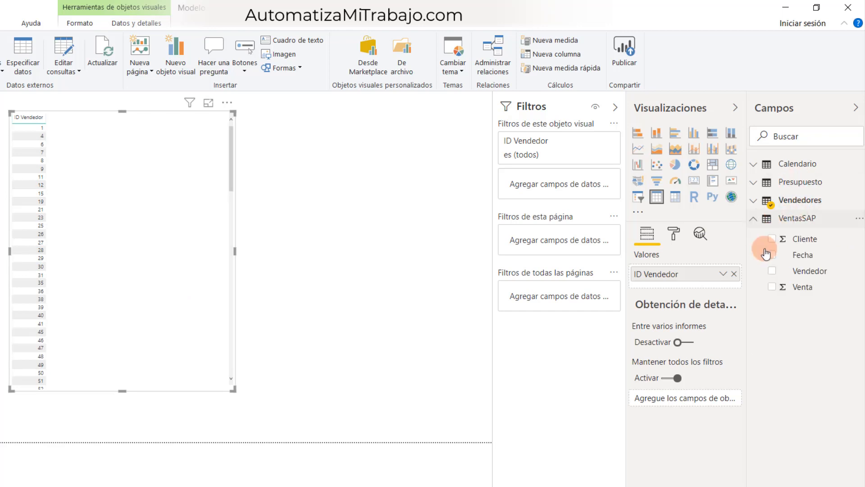
{"action": "left_click_drag", "start_coordinate": [819, 295], "coordinate": [709, 284]}
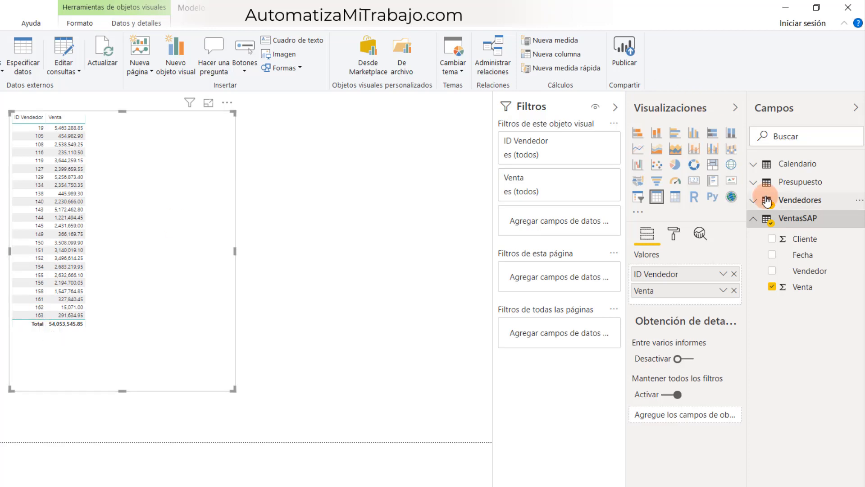
{"action": "left_click", "coordinate": [753, 220]}
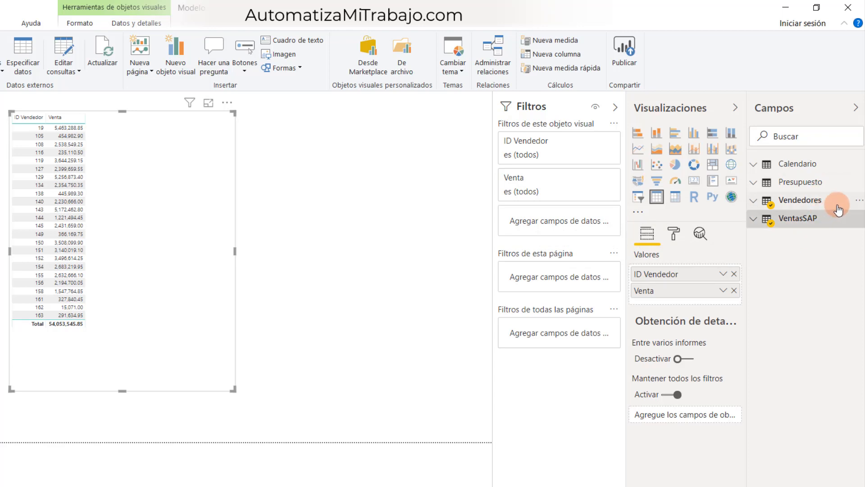
Turn on Mostrar elementos sin datos for ID Vendedor, review the table's rows, and turn the option off again.
{"action": "mouse_move", "coordinate": [838, 210]}
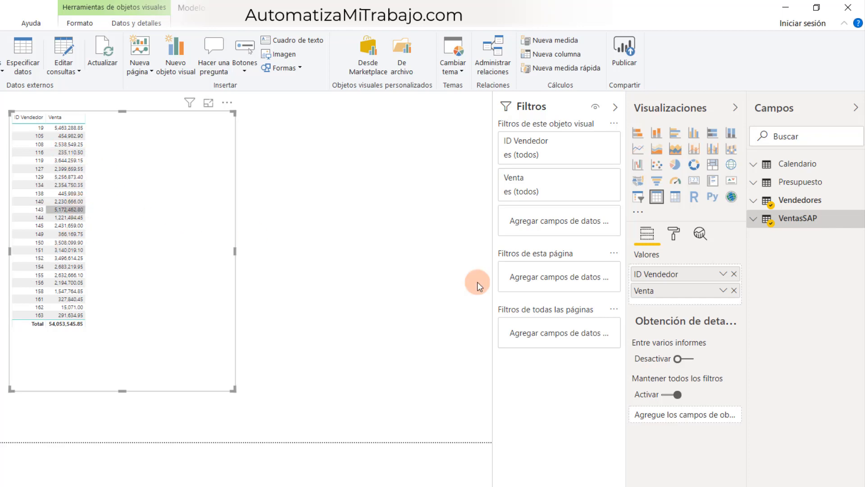
{"action": "right_click", "coordinate": [697, 281]}
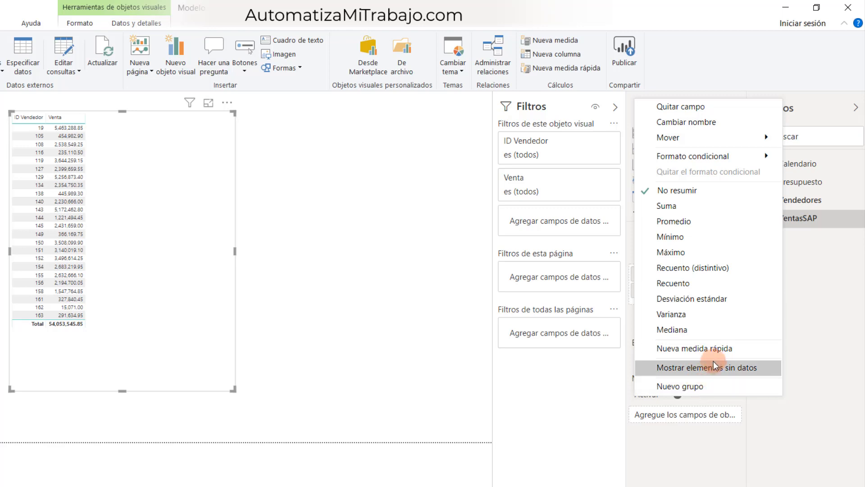
{"action": "left_click", "coordinate": [738, 369]}
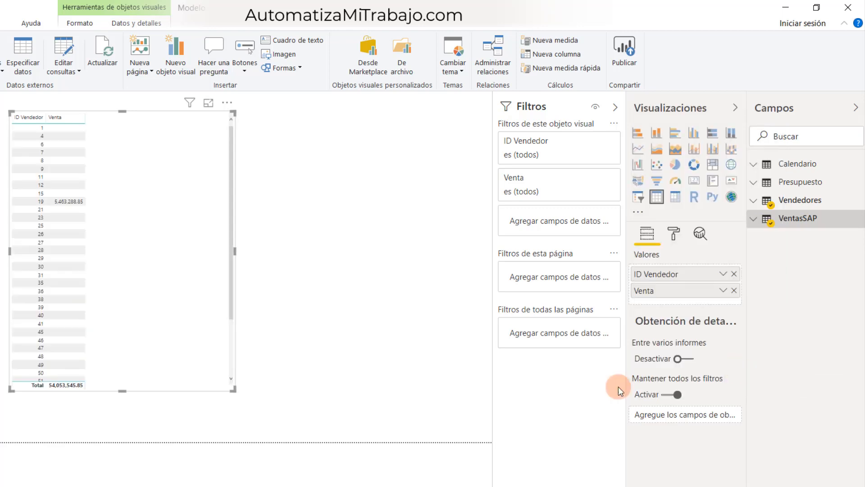
{"action": "scroll", "coordinate": [141, 263], "scroll_direction": "down", "scroll_amount": 15}
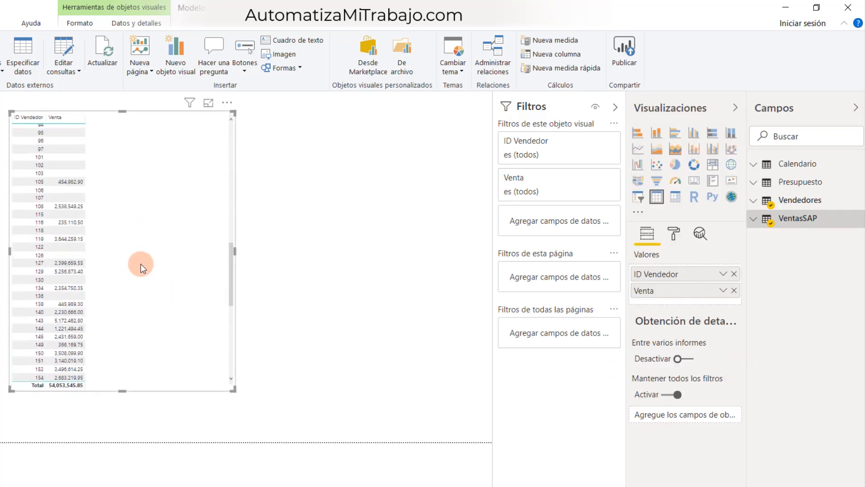
{"action": "scroll", "coordinate": [141, 263], "scroll_direction": "up", "scroll_amount": 15}
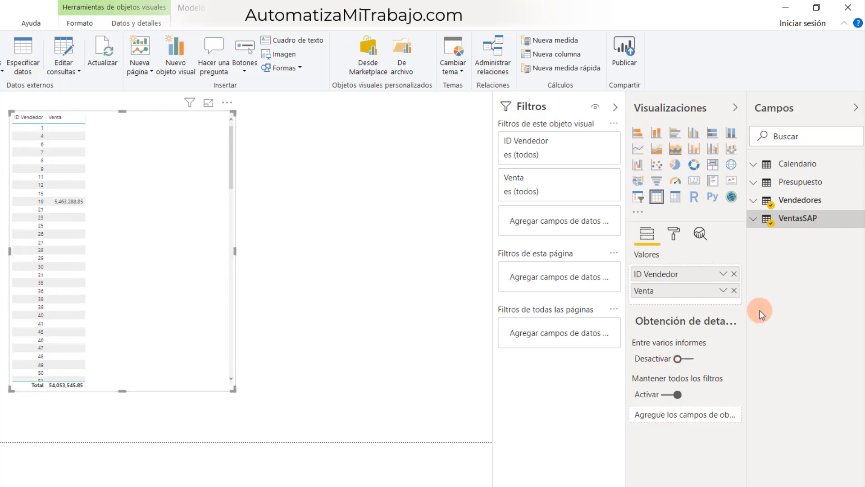
{"action": "right_click", "coordinate": [685, 276]}
{"action": "left_click", "coordinate": [685, 369]}
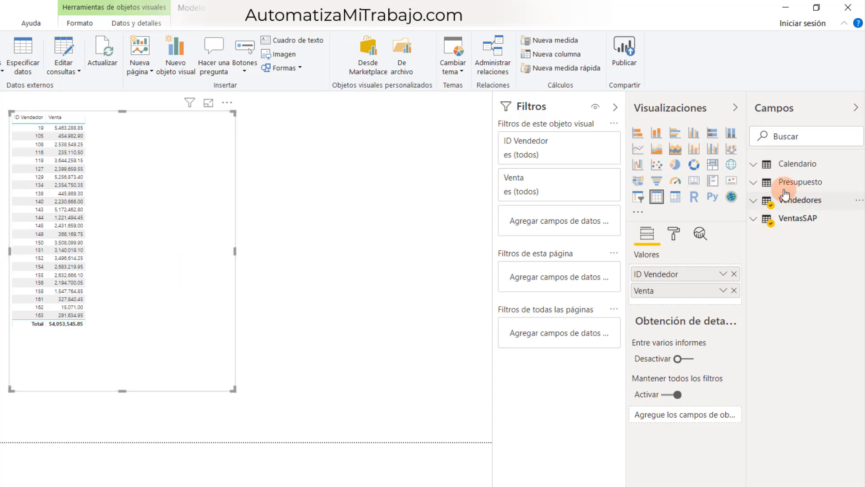
Add the Presupuesto field from the Presupuesto table to the visual's values after Venta.
{"action": "left_click", "coordinate": [754, 183]}
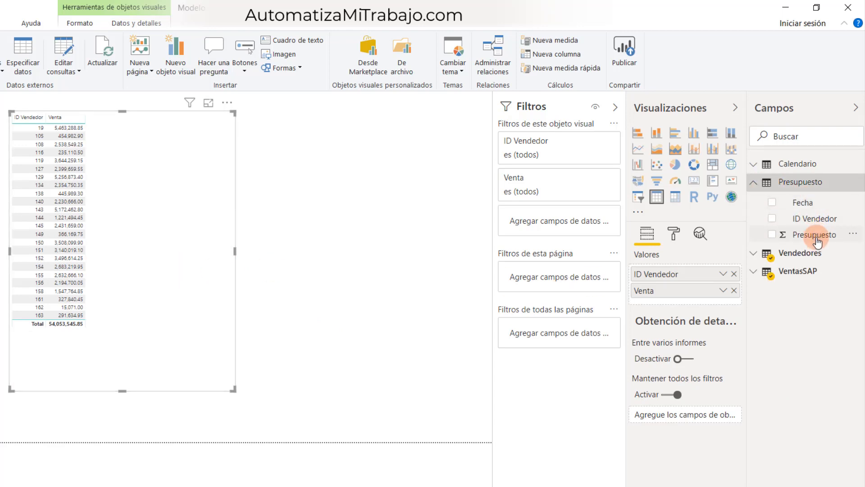
{"action": "left_click_drag", "start_coordinate": [802, 234], "coordinate": [690, 306]}
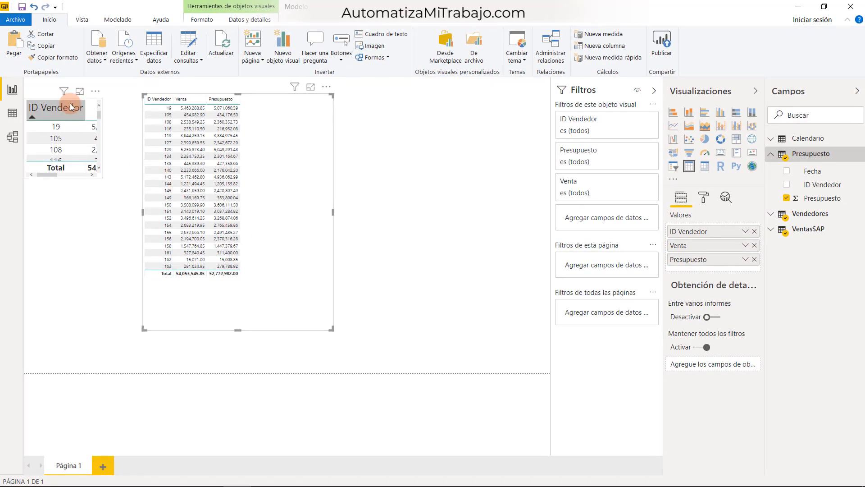
Copy the formatting of the small original table and apply it to the new ID Vendedor, Venta and Presupuesto table.
{"action": "left_click", "coordinate": [95, 91]}
{"action": "left_click", "coordinate": [66, 178]}
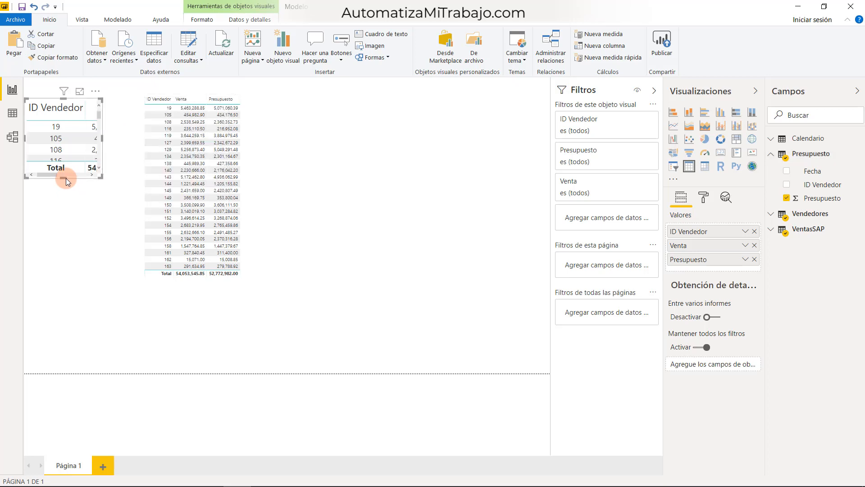
{"action": "left_click", "coordinate": [54, 58]}
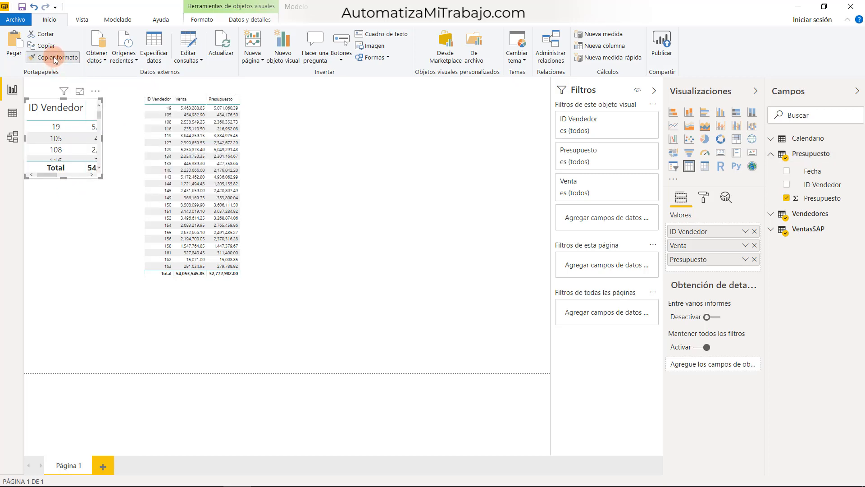
{"action": "left_click", "coordinate": [267, 135]}
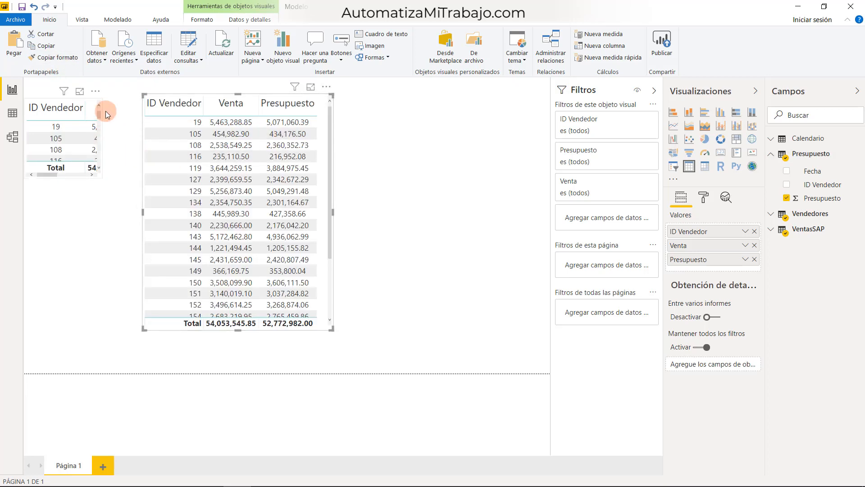
Delete the small original table visual from the report page.
{"action": "left_click", "coordinate": [89, 91]}
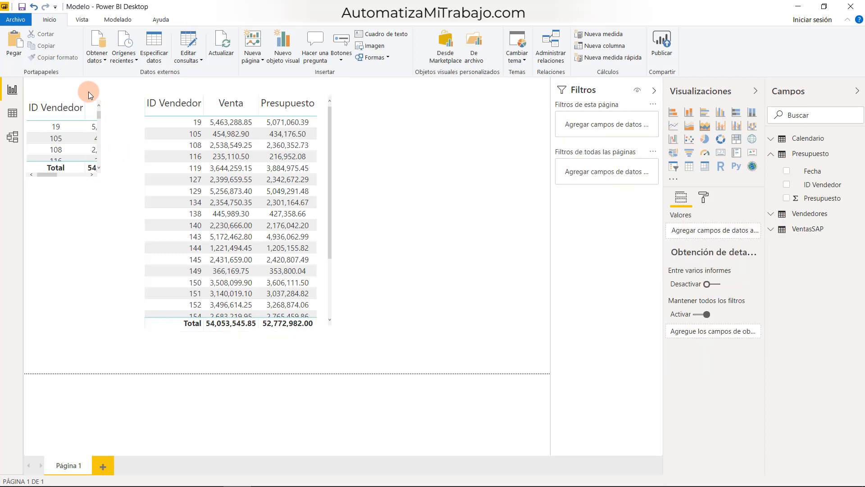
{"action": "left_click", "coordinate": [84, 178]}
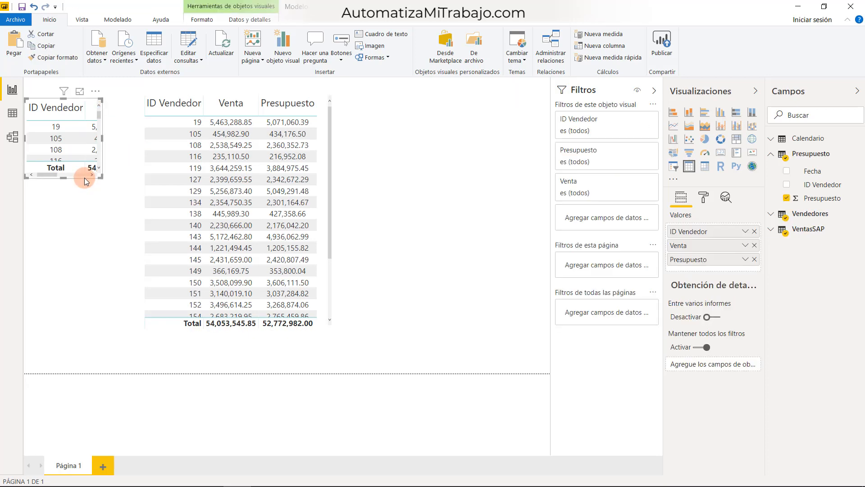
{"action": "key", "text": "Delete"}
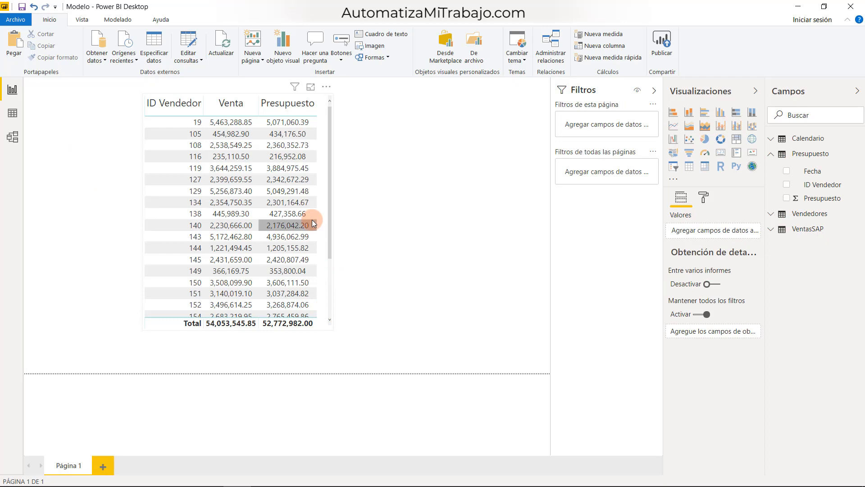
Widen the remaining table visual and move it toward the left edge of the report page.
{"action": "scroll", "coordinate": [312, 220], "scroll_direction": "down", "scroll_amount": 2}
{"action": "scroll", "coordinate": [312, 220], "scroll_direction": "up", "scroll_amount": 2}
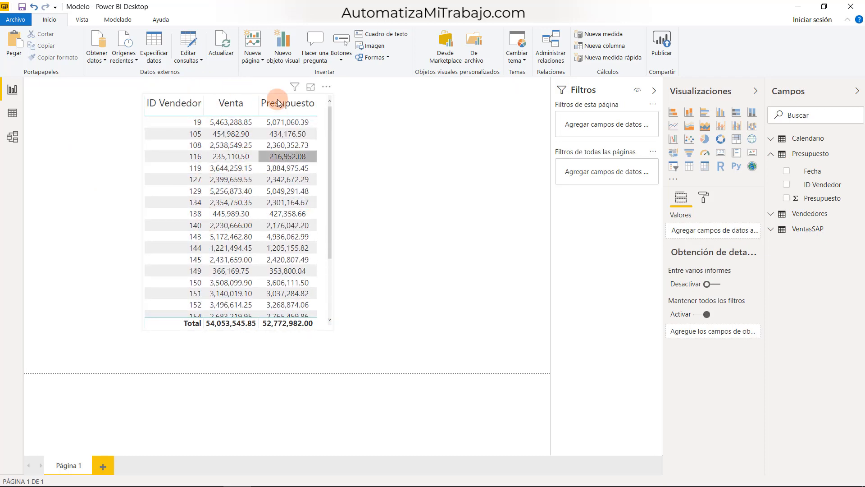
{"action": "scroll", "coordinate": [273, 270], "scroll_direction": "down", "scroll_amount": 3}
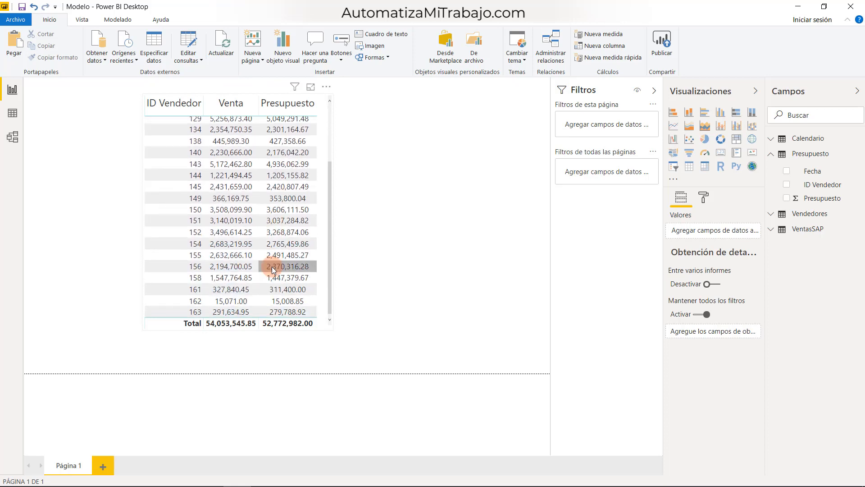
{"action": "left_click", "coordinate": [322, 178]}
{"action": "left_click", "coordinate": [331, 213]}
{"action": "left_click_drag", "start_coordinate": [334, 213], "coordinate": [449, 220]}
{"action": "left_click_drag", "start_coordinate": [358, 210], "coordinate": [248, 205]}
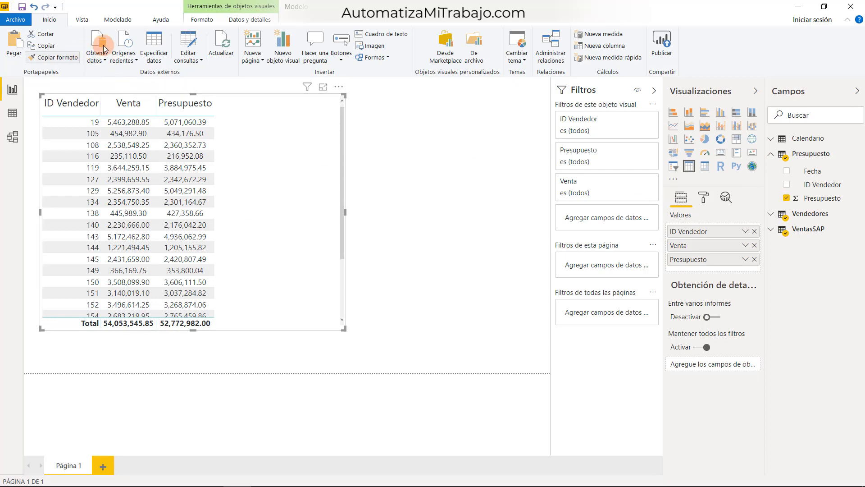
Create a new measure named Comparación Venta vs Presupuesto and begin its formula with the SUM function.
{"action": "left_click", "coordinate": [117, 20]}
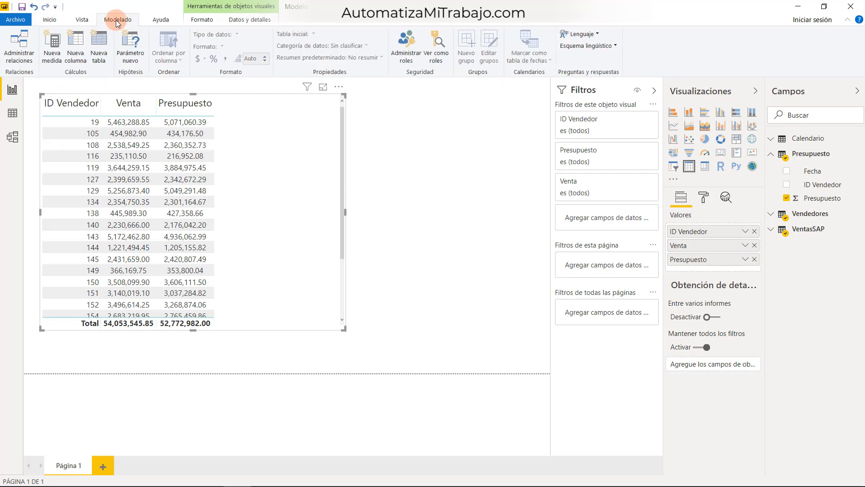
{"action": "left_click", "coordinate": [53, 44]}
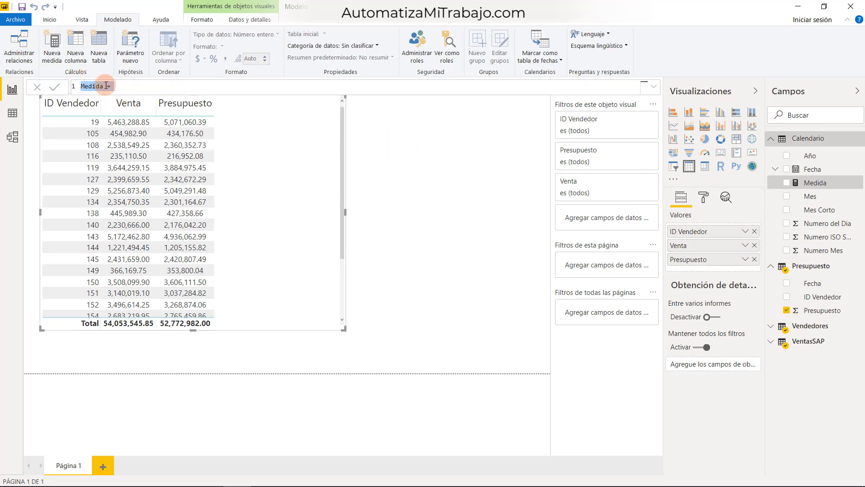
{"action": "type", "text": "Compaa"}
{"action": "key", "text": "BackSpace"}
{"action": "type", "text": "ración"}
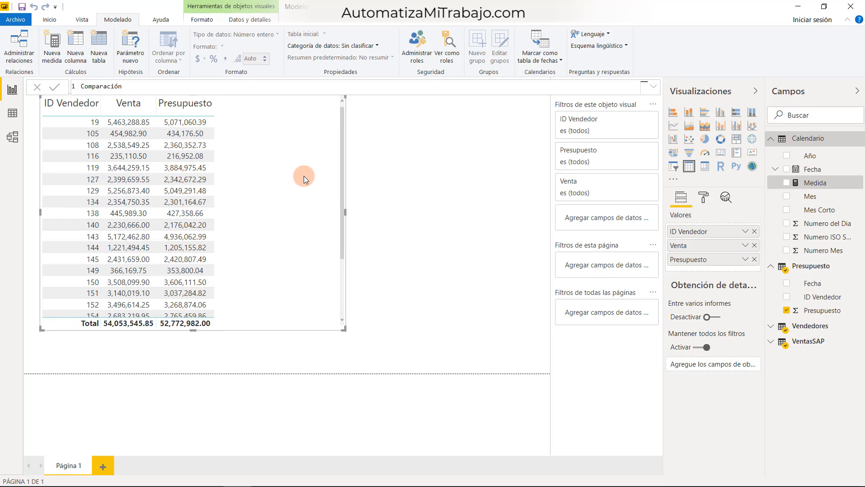
{"action": "key", "text": "BackSpace"}
{"action": "type", "text": "Venta vs Presupuesto = SUM("}
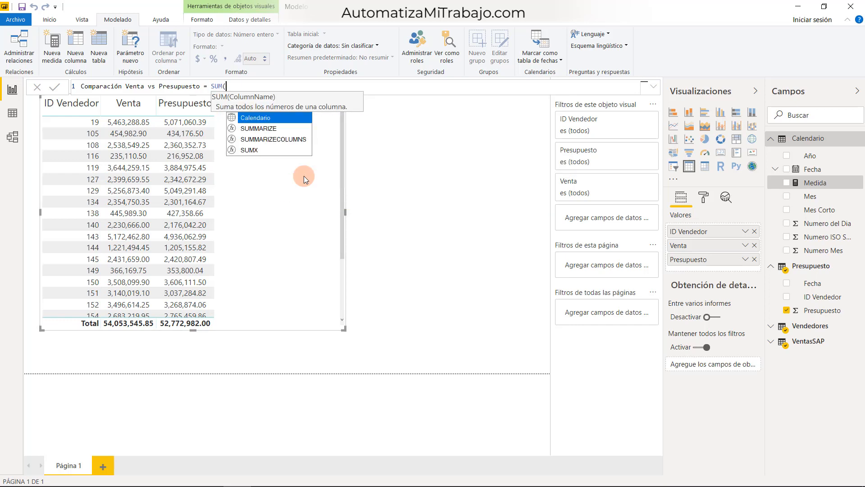
Complete the measure's first sum with the column VentasSAP[Venta].
{"action": "type", "text": "venta"}
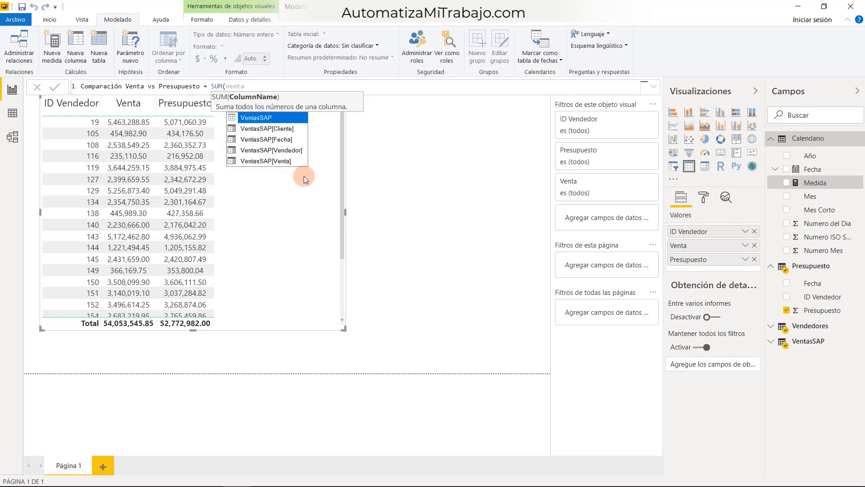
{"action": "key", "text": "Tab"}
{"action": "key", "text": "Down"}
{"action": "key", "text": "Down"}
{"action": "key", "text": "Down"}
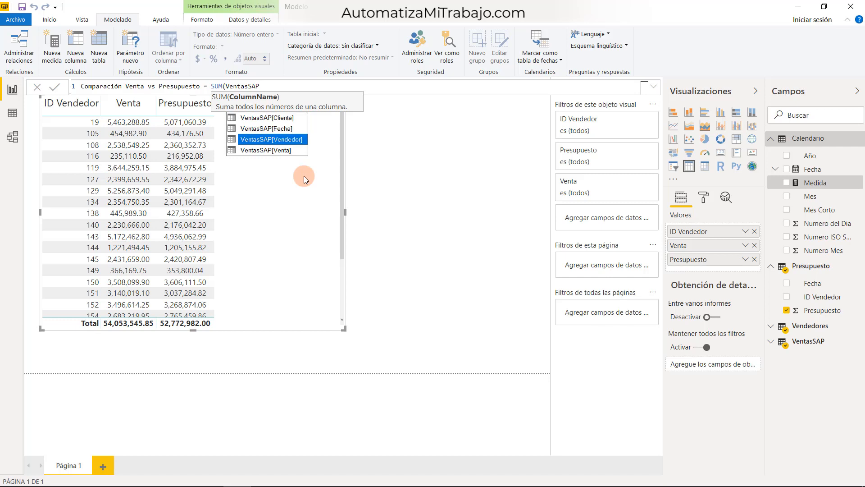
{"action": "key", "text": "Tab"}
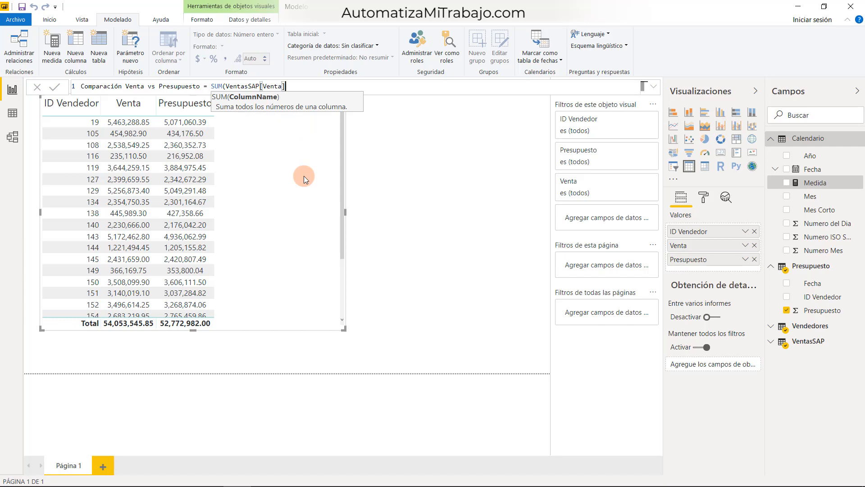
{"action": "type", "text": ") "}
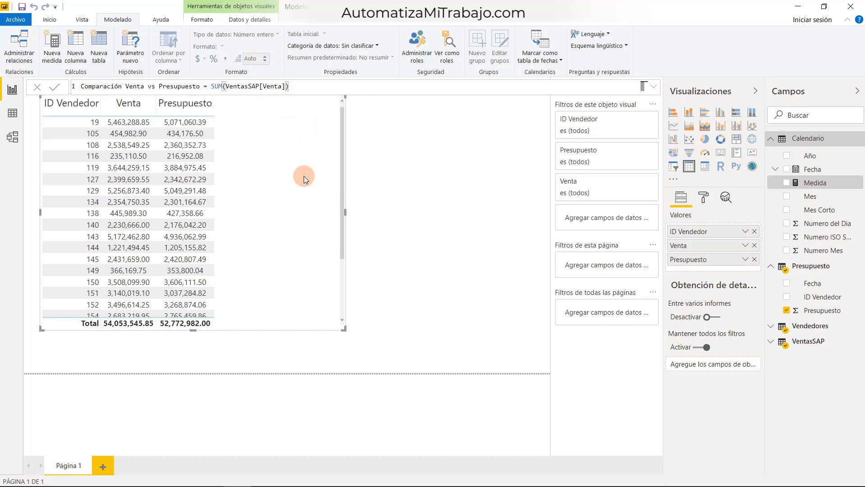
Subtract SUM(Presupuesto[Presupuesto]) in the measure's formula and commit the measure.
{"action": "type", "text": "- SUM("}
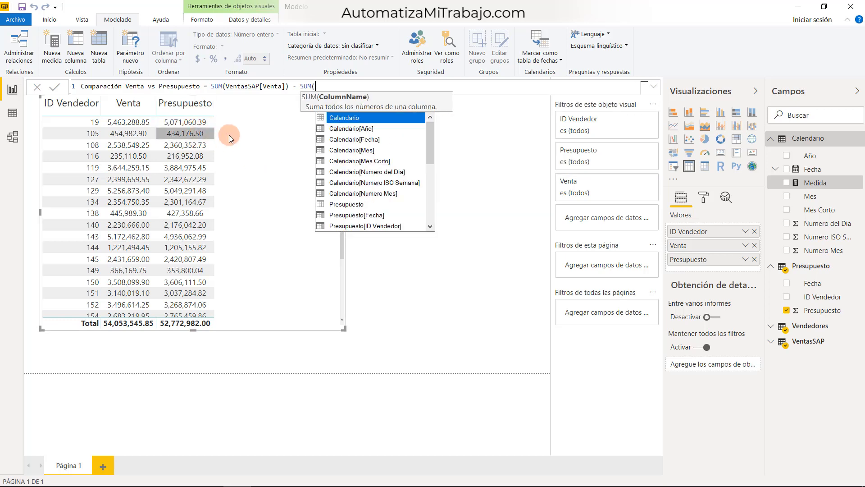
{"action": "type", "text": "preupu"}
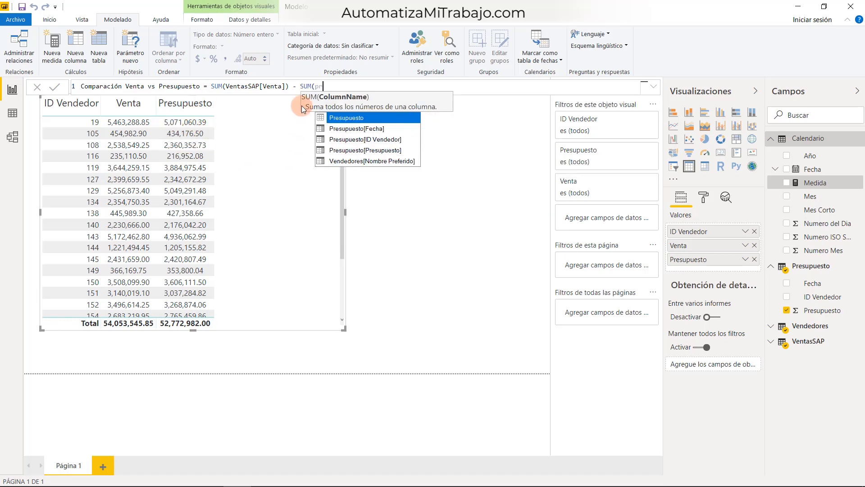
{"action": "key", "text": "BackSpace"}
{"action": "key", "text": "BackSpace"}
{"action": "key", "text": "BackSpace"}
{"action": "type", "text": "s"}
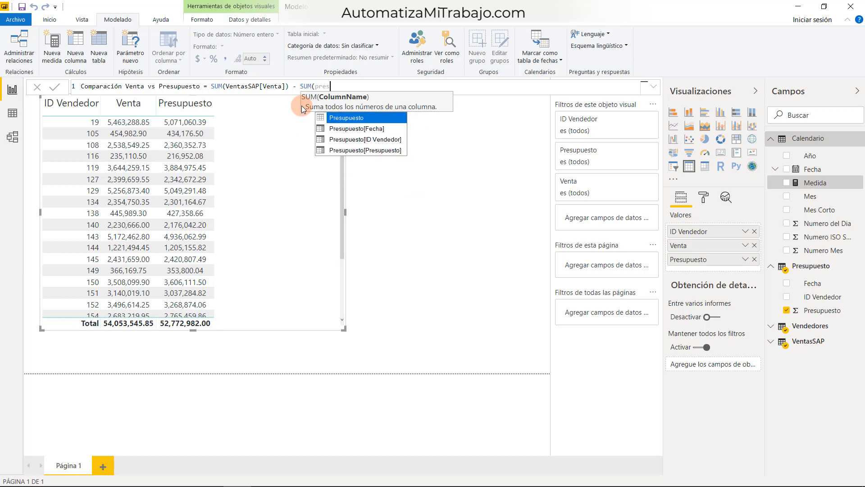
{"action": "key", "text": "Down"}
{"action": "key", "text": "Down"}
{"action": "key", "text": "Down"}
{"action": "key", "text": "Tab"}
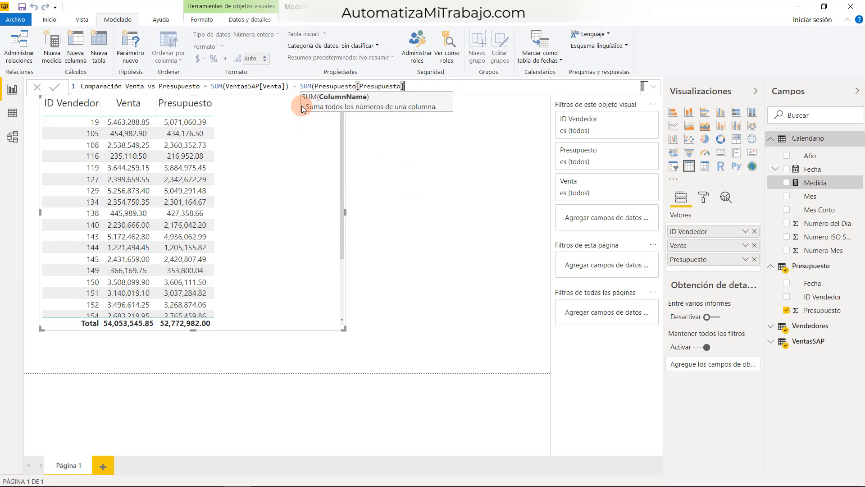
{"action": "type", "text": ")"}
{"action": "key", "text": "Return"}
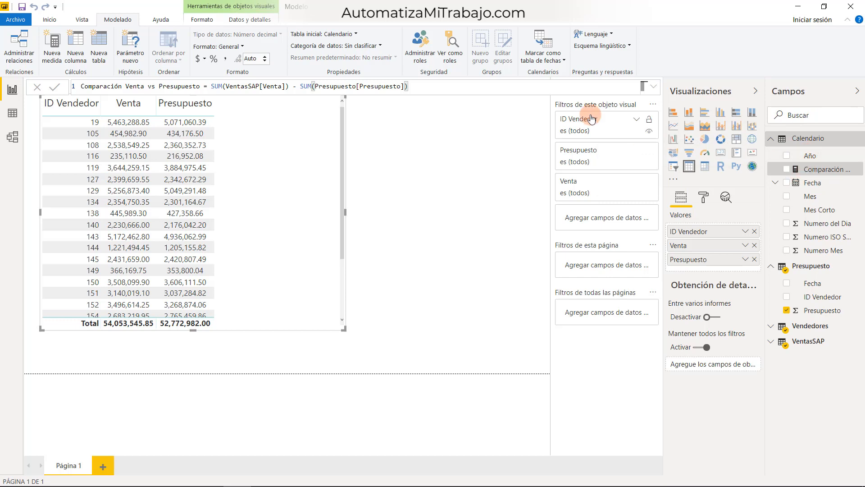
Set the home table of the Comparación Venta vs Presupuesto measure to Presupuesto.
{"action": "left_click", "coordinate": [339, 34]}
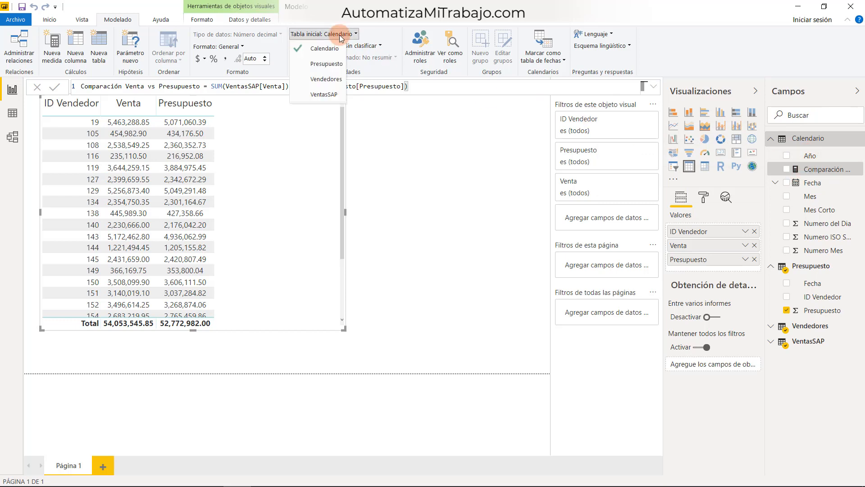
{"action": "left_click", "coordinate": [325, 72]}
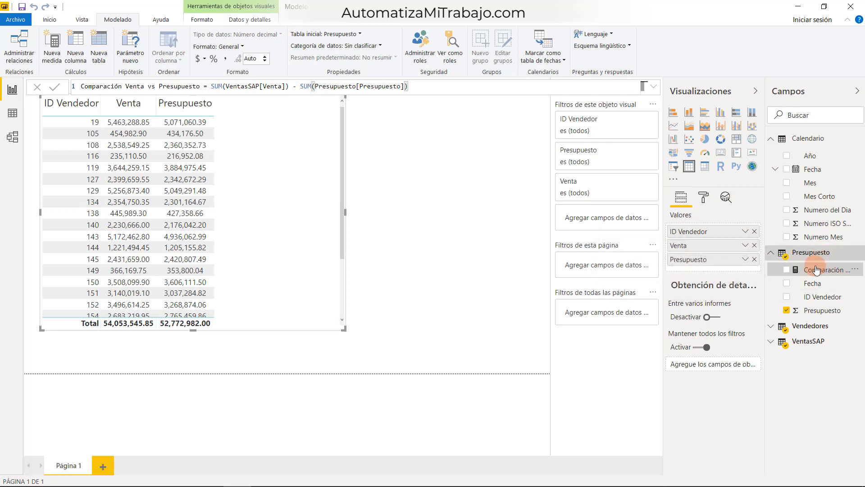
Add the Comparación Venta vs Presupuesto measure after Presupuesto in the table visual and enlarge the visual to fit the column.
{"action": "left_click_drag", "start_coordinate": [816, 273], "coordinate": [717, 266]}
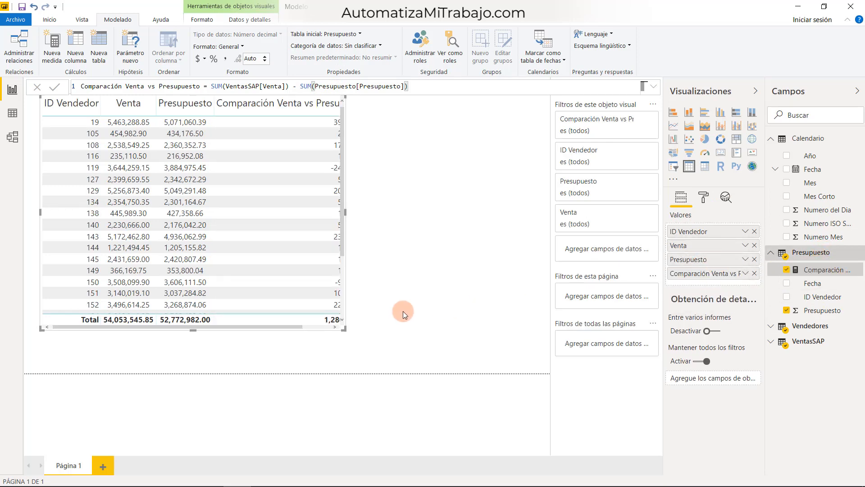
{"action": "left_click_drag", "start_coordinate": [348, 329], "coordinate": [392, 353]}
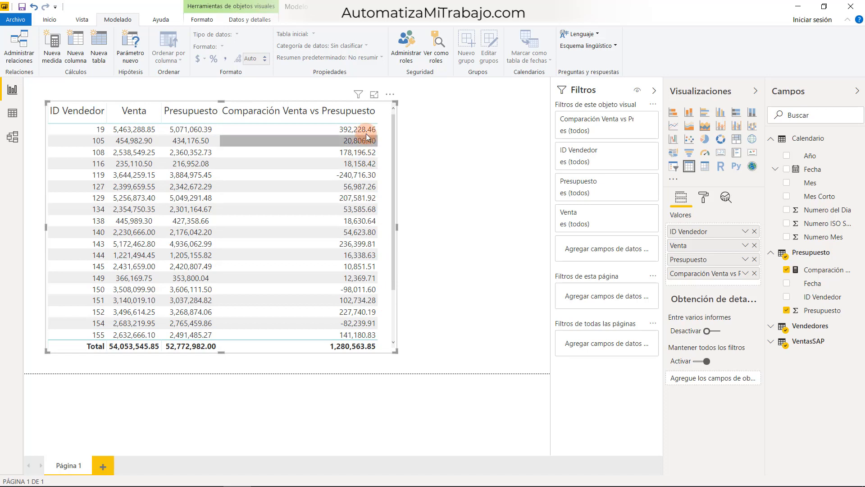
Compare Venta, Presupuesto and their difference in the table rows, such as those of ID Vendedor 19 and 119.
{"action": "left_click", "coordinate": [140, 129]}
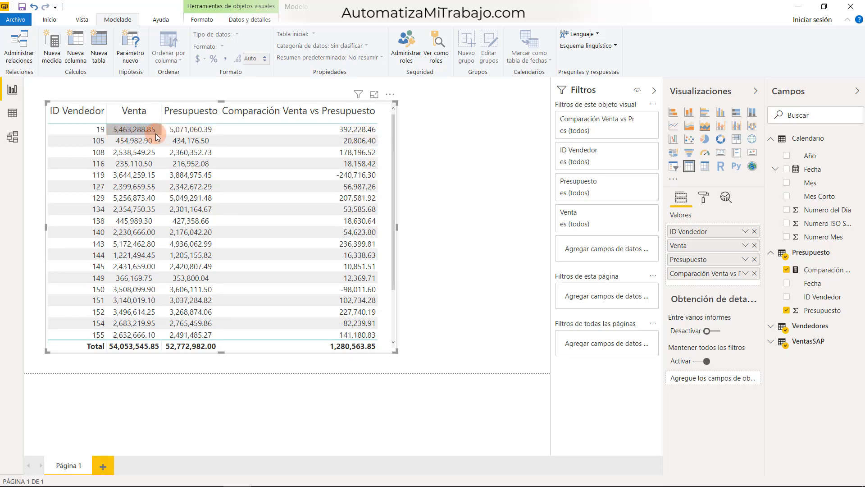
{"action": "left_click", "coordinate": [133, 112]}
{"action": "left_click", "coordinate": [353, 133]}
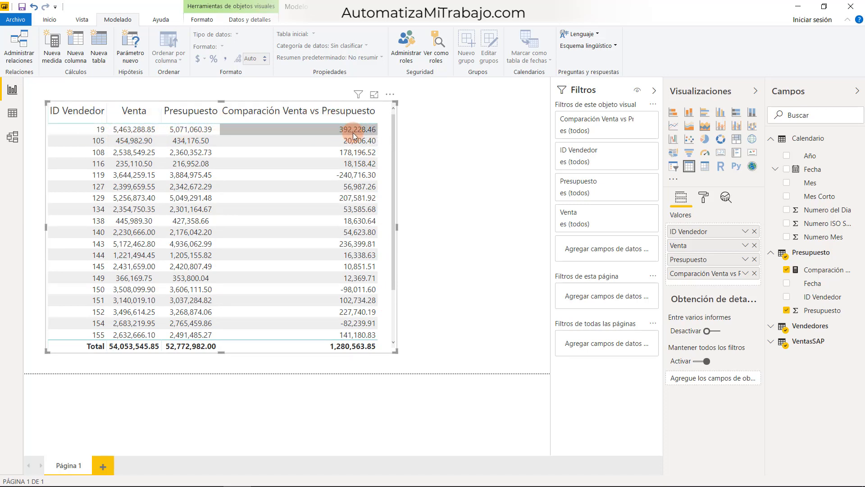
{"action": "left_click", "coordinate": [128, 131]}
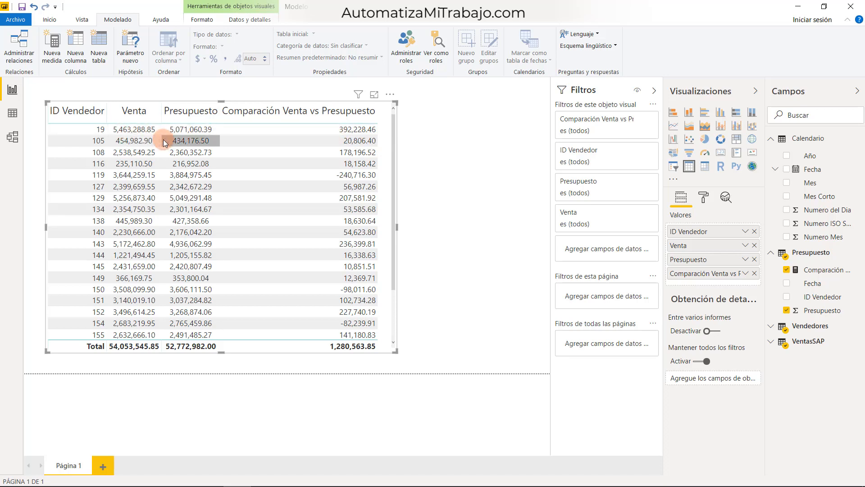
{"action": "left_click", "coordinate": [175, 132]}
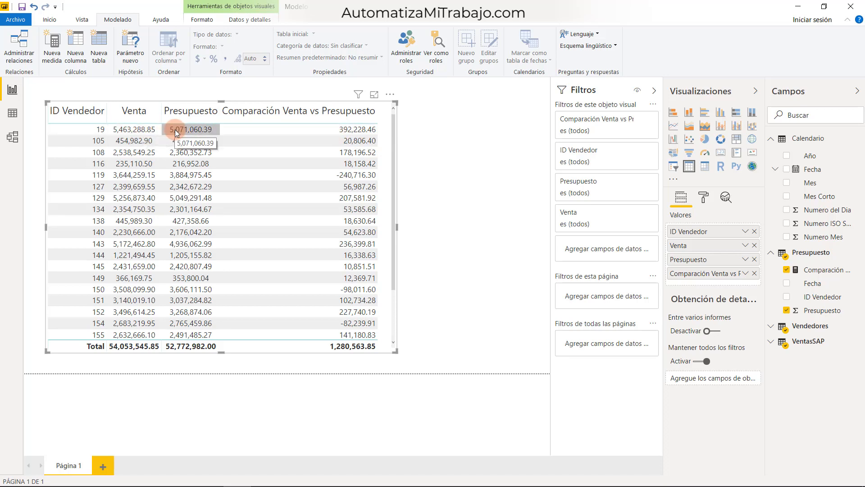
{"action": "left_click", "coordinate": [350, 130]}
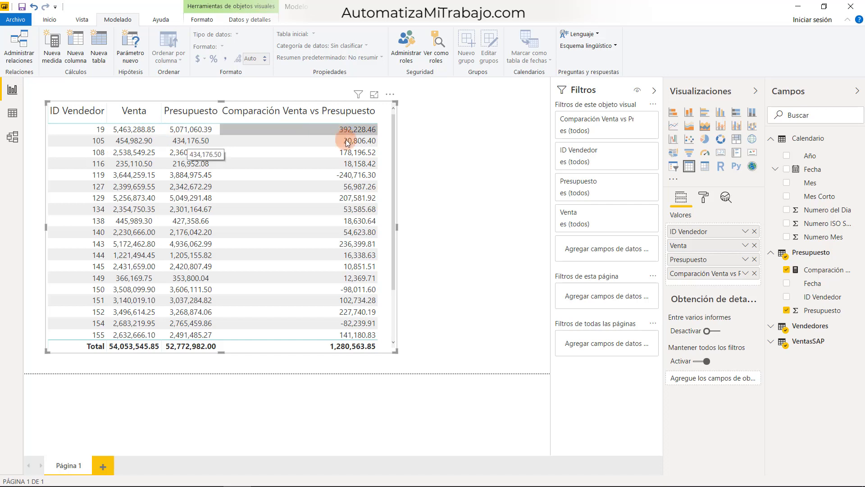
{"action": "left_click", "coordinate": [150, 132]}
{"action": "left_click", "coordinate": [214, 117]}
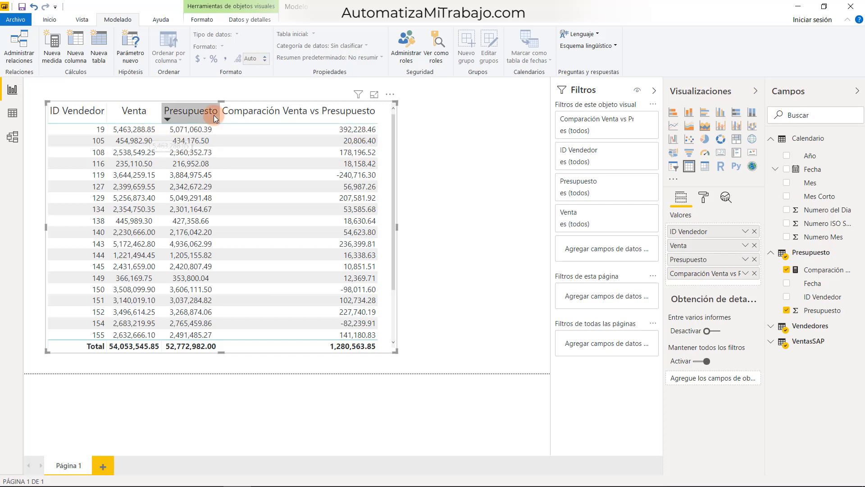
{"action": "left_click", "coordinate": [207, 129]}
{"action": "left_click", "coordinate": [127, 196]}
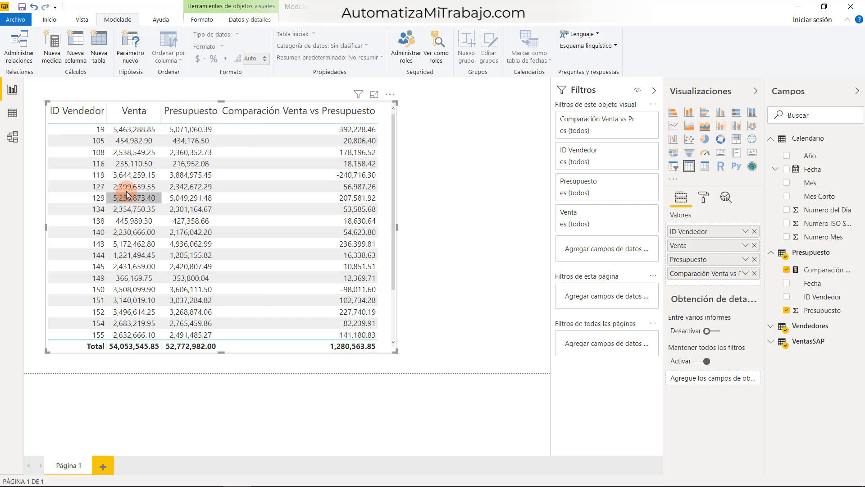
{"action": "left_click", "coordinate": [279, 166]}
{"action": "left_click", "coordinate": [189, 175]}
{"action": "left_click", "coordinate": [128, 176]}
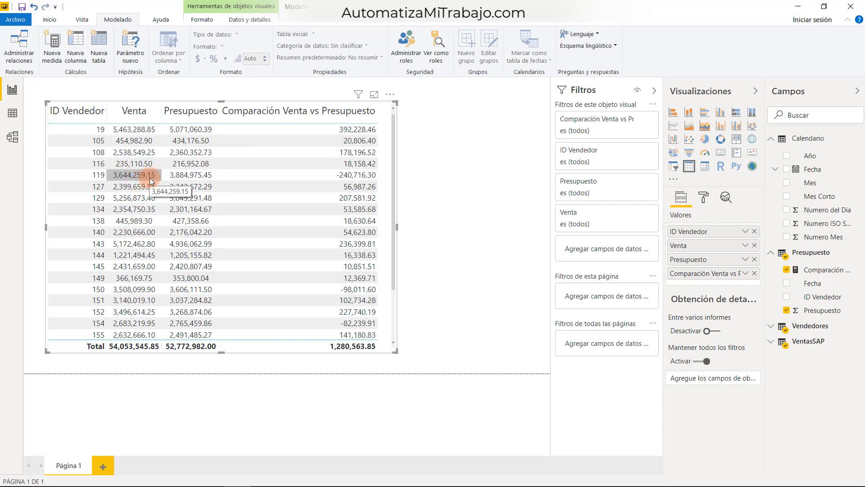
{"action": "left_click", "coordinate": [352, 201]}
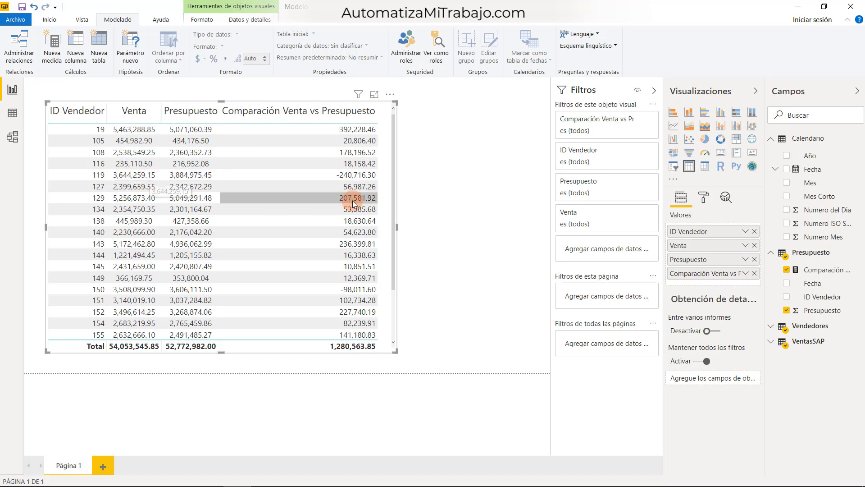
Widen the table visual and start a new measure named Comparación Vta vs Ppto (%) in the Presupuesto table.
{"action": "left_click", "coordinate": [352, 201]}
{"action": "left_click_drag", "start_coordinate": [397, 225], "coordinate": [538, 255]}
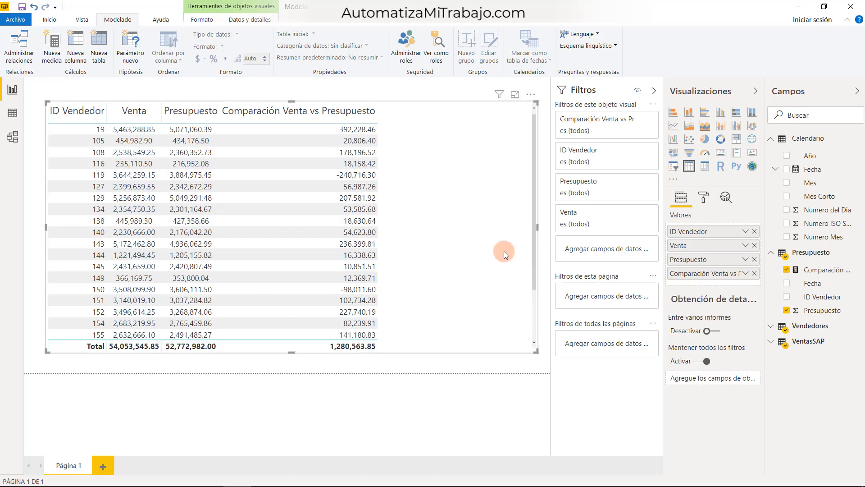
{"action": "right_click", "coordinate": [811, 253]}
{"action": "left_click", "coordinate": [793, 266]}
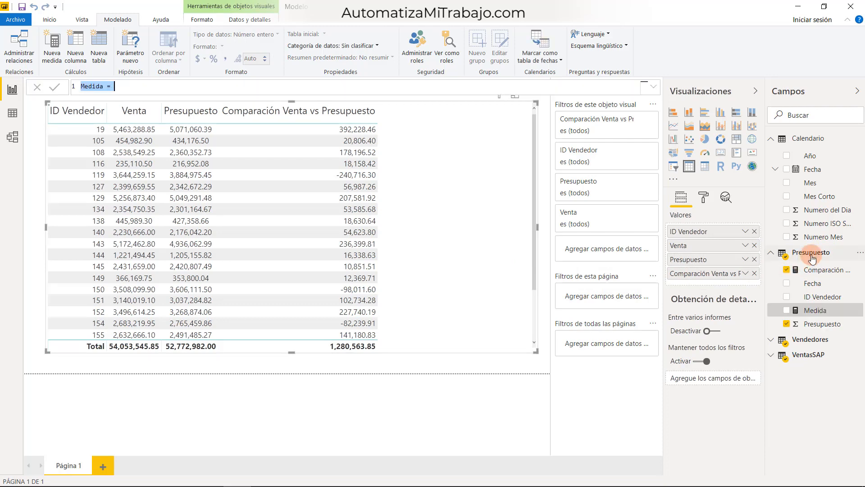
{"action": "type", "text": "Compara"}
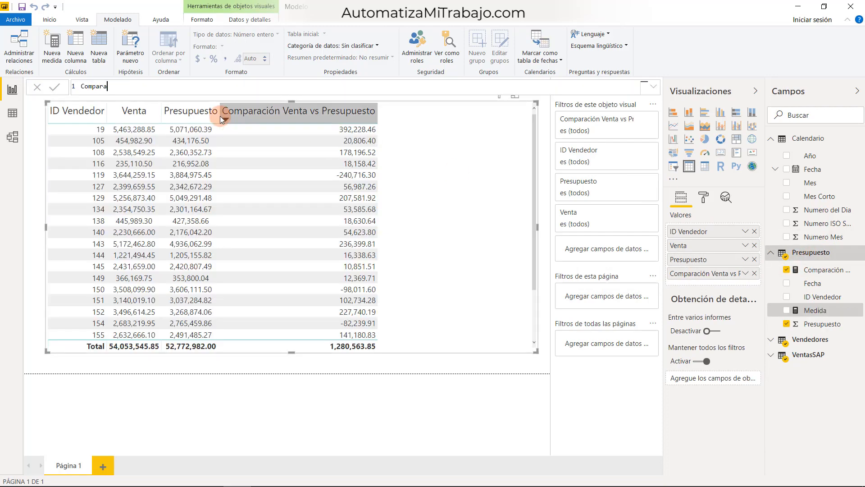
{"action": "type", "text": "ción Vta vs Ppto (%) ="}
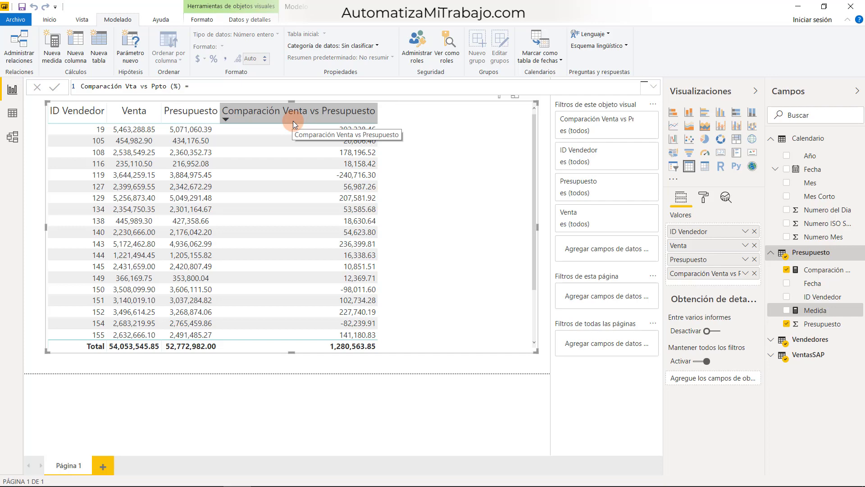
Define the measure as [Comparación Venta vs Presupuesto] / SUM(Presupuesto[Presupuesto]) and commit it.
{"action": "type", "text": "comp"}
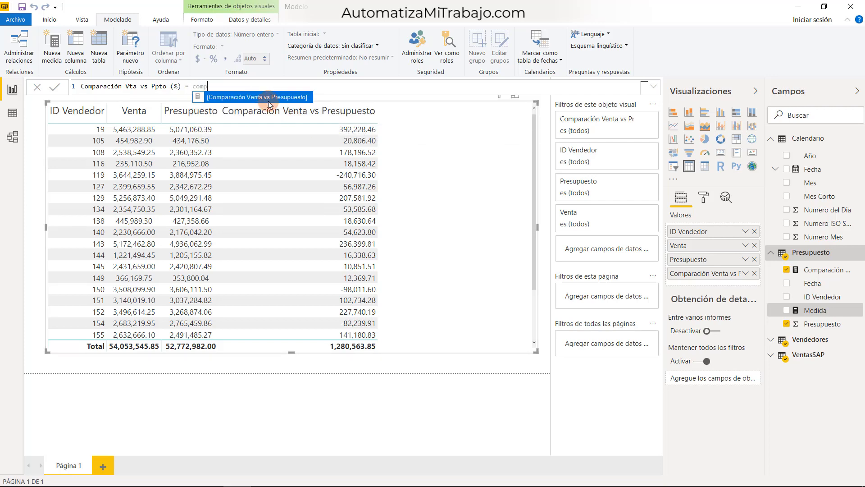
{"action": "key", "text": "Tab"}
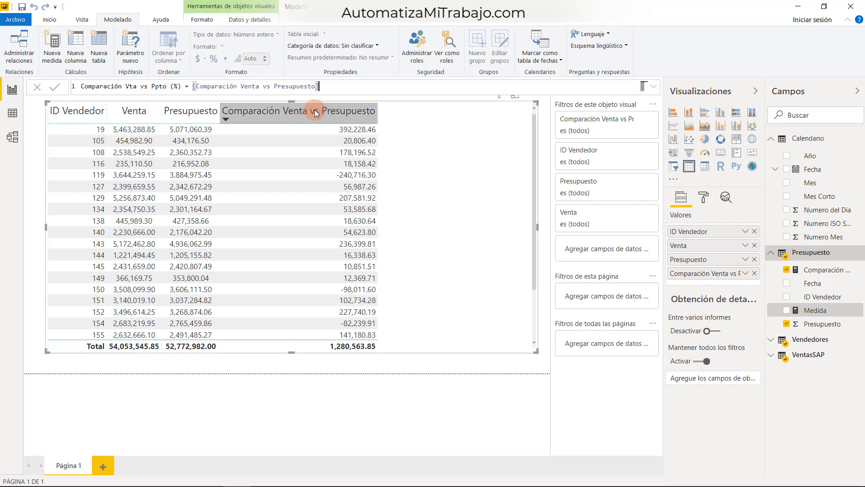
{"action": "type", "text": "/"}
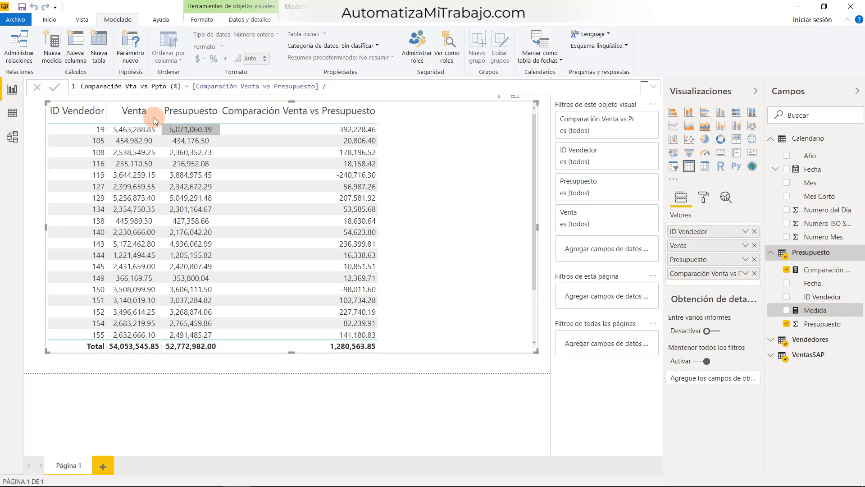
{"action": "type", "text": " sum"}
{"action": "key", "text": "BackSpace"}
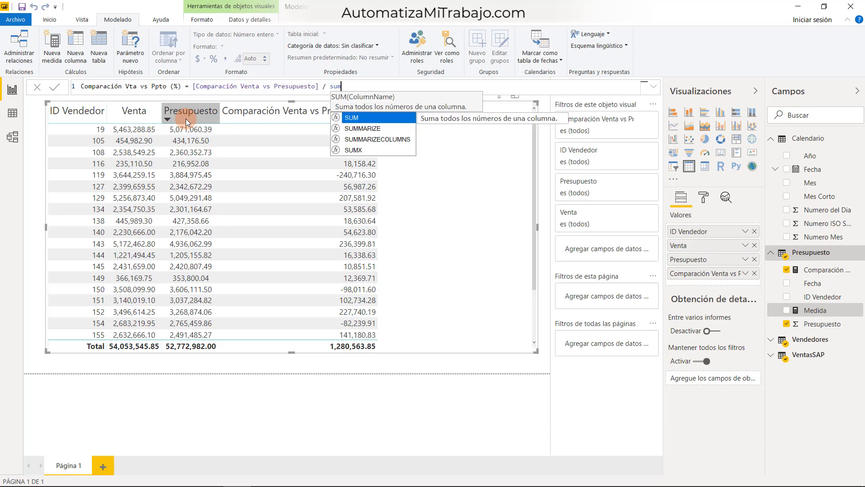
{"action": "key", "text": "Tab"}
{"action": "type", "text": "presup"}
{"action": "key", "text": "Tab"}
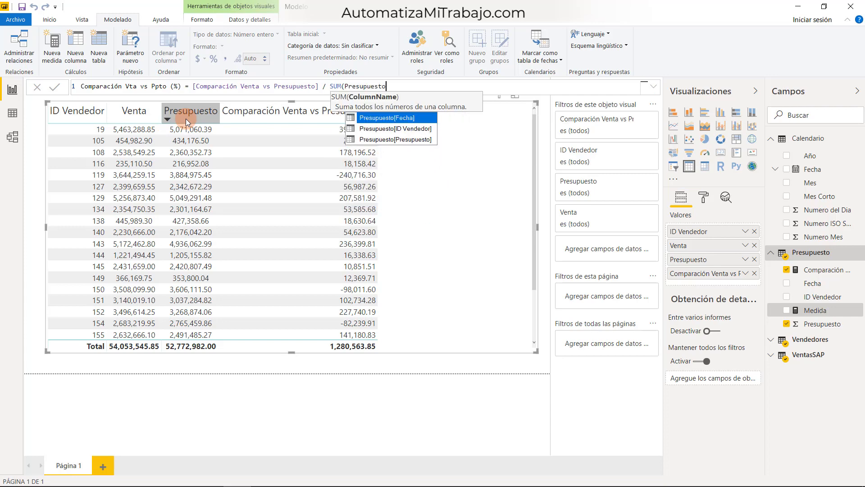
{"action": "key", "text": "Down"}
{"action": "key", "text": "Down"}
{"action": "key", "text": "Tab"}
{"action": "type", "text": ")"}
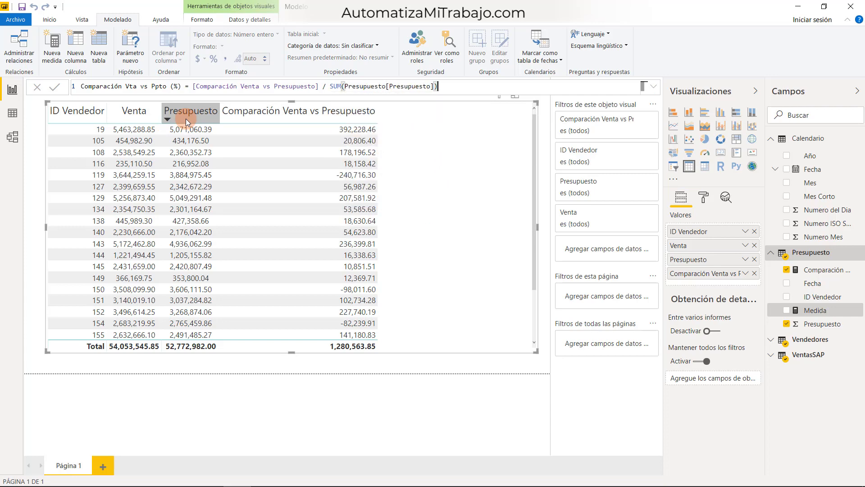
{"action": "key", "text": "Return"}
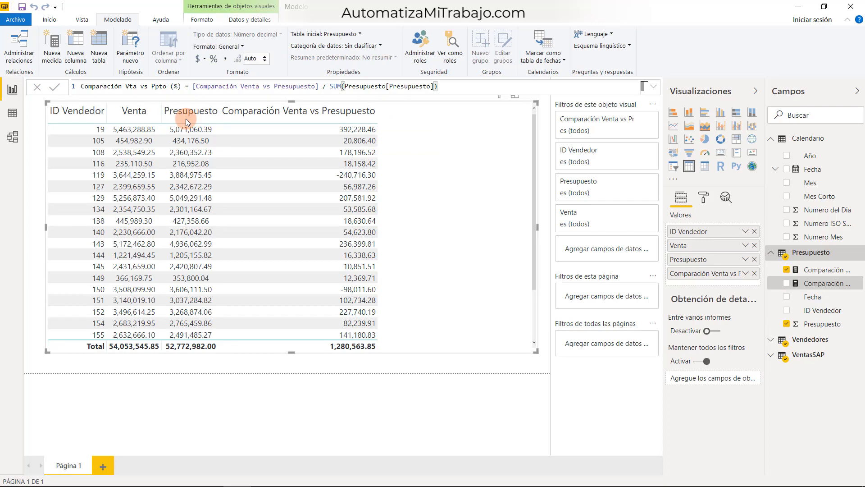
Add Comparación Vta vs Ppto (%) as the last column of the table visual and format it as a percentage with one decimal.
{"action": "left_click_drag", "start_coordinate": [816, 283], "coordinate": [714, 280]}
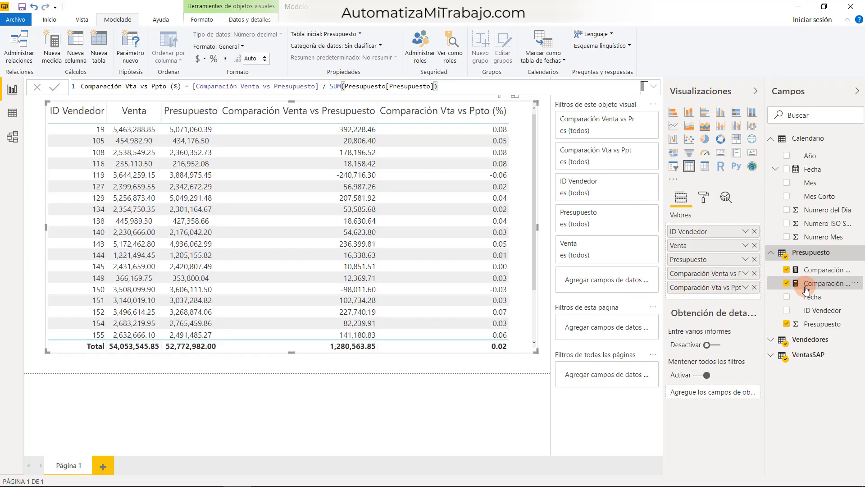
{"action": "left_click", "coordinate": [214, 59]}
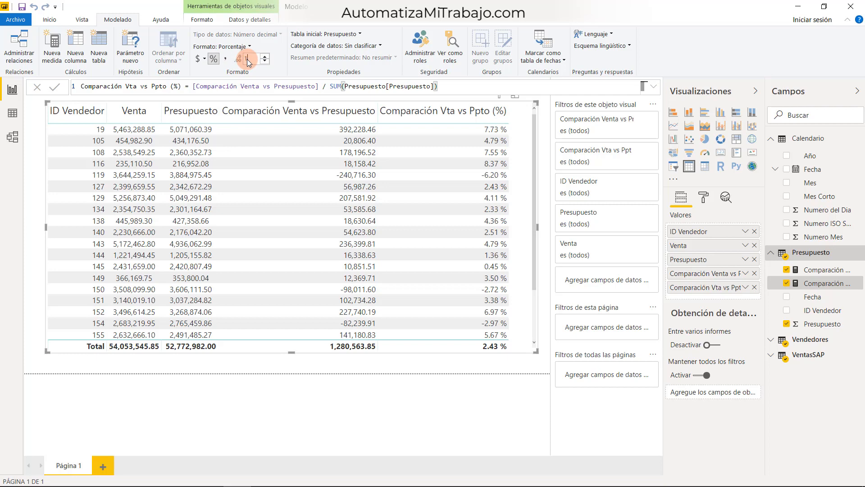
{"action": "key", "text": "Return"}
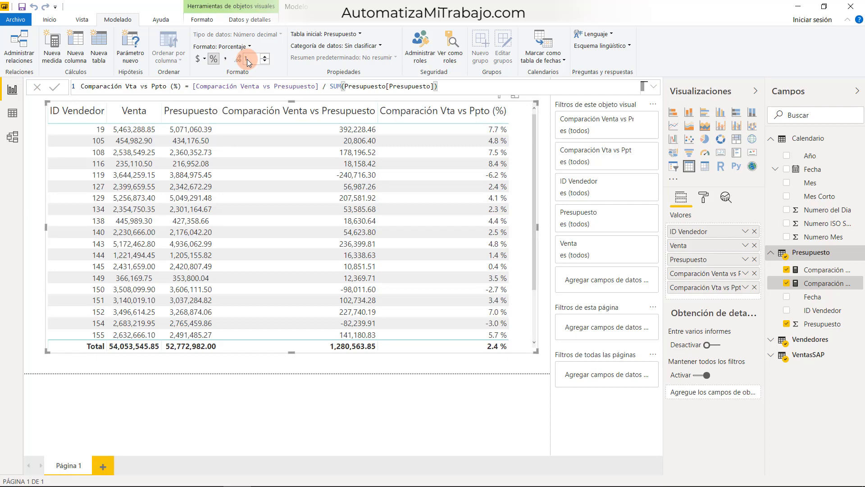
Center the Comparación Vta vs Ppto (%) column through the visual's field formatting, applying it to the header and total as well as the values.
{"action": "left_click", "coordinate": [704, 198]}
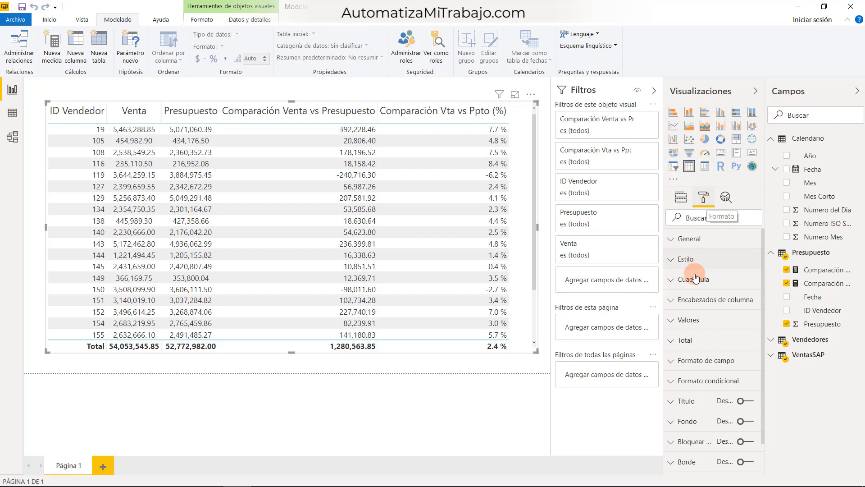
{"action": "left_click", "coordinate": [711, 319]}
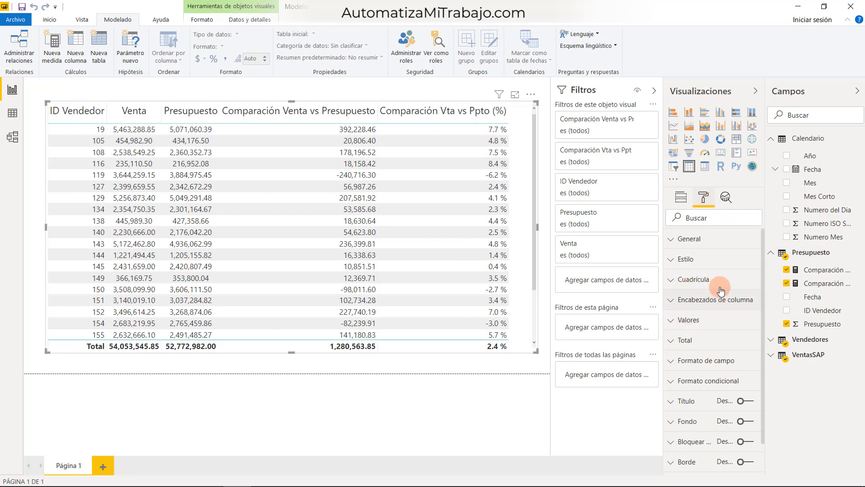
{"action": "left_click", "coordinate": [700, 321]}
{"action": "scroll", "coordinate": [701, 311], "scroll_direction": "down", "scroll_amount": 5}
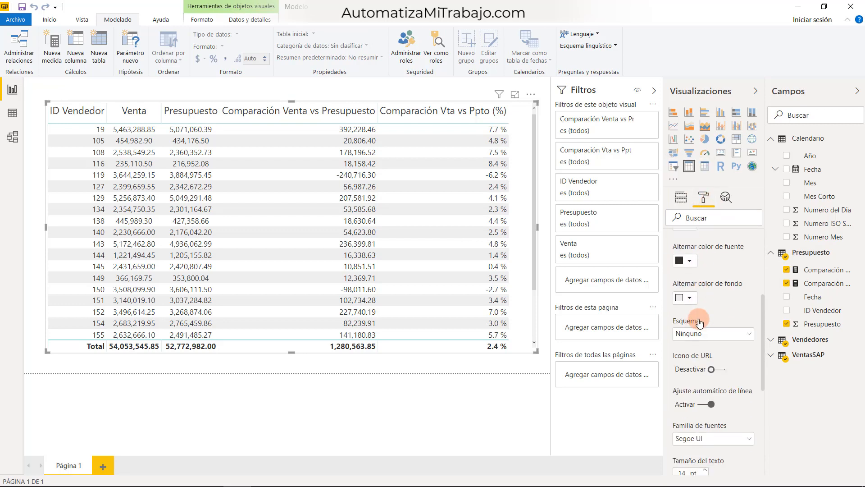
{"action": "scroll", "coordinate": [702, 302], "scroll_direction": "up", "scroll_amount": 4}
{"action": "left_click", "coordinate": [702, 293]}
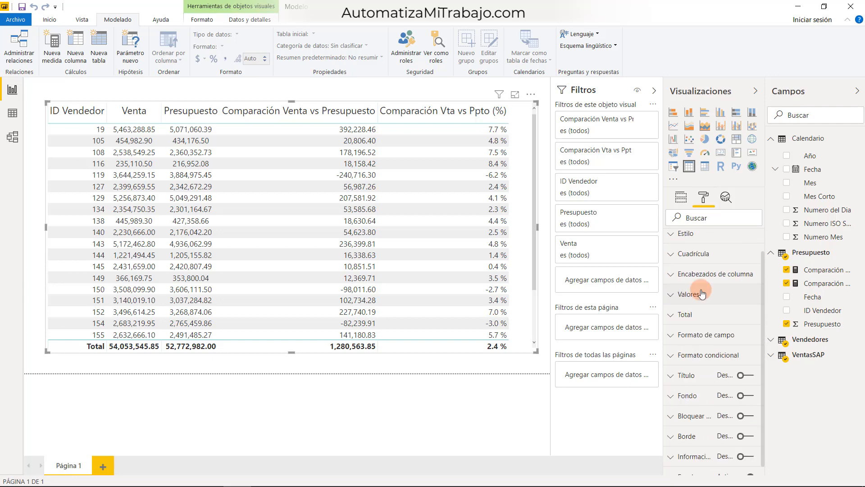
{"action": "left_click", "coordinate": [711, 334]}
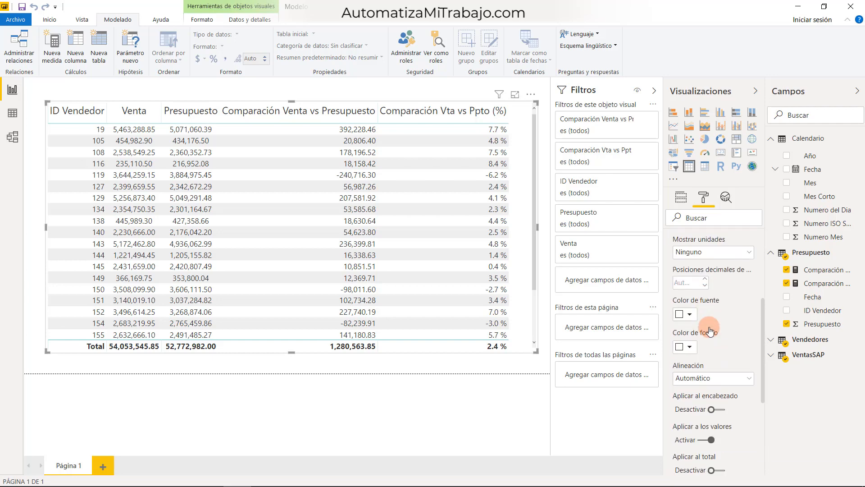
{"action": "scroll", "coordinate": [716, 270], "scroll_direction": "down", "scroll_amount": 3}
{"action": "left_click", "coordinate": [717, 262]}
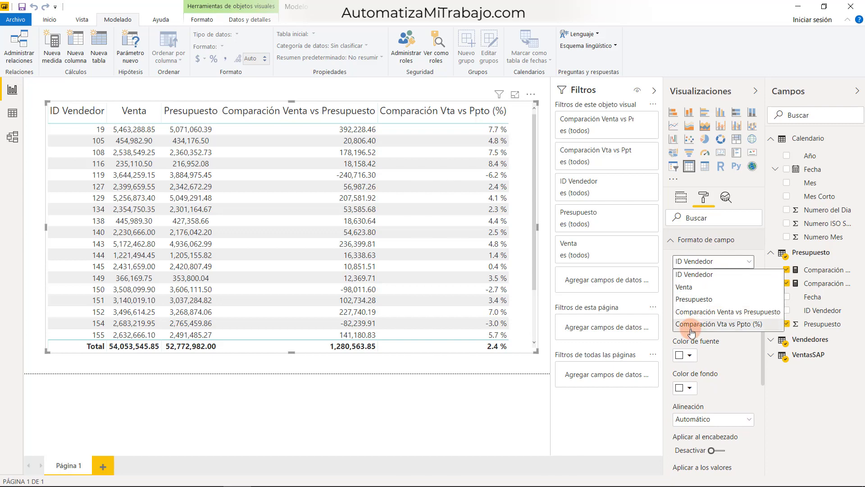
{"action": "left_click", "coordinate": [692, 330]}
{"action": "scroll", "coordinate": [704, 371], "scroll_direction": "down", "scroll_amount": 2}
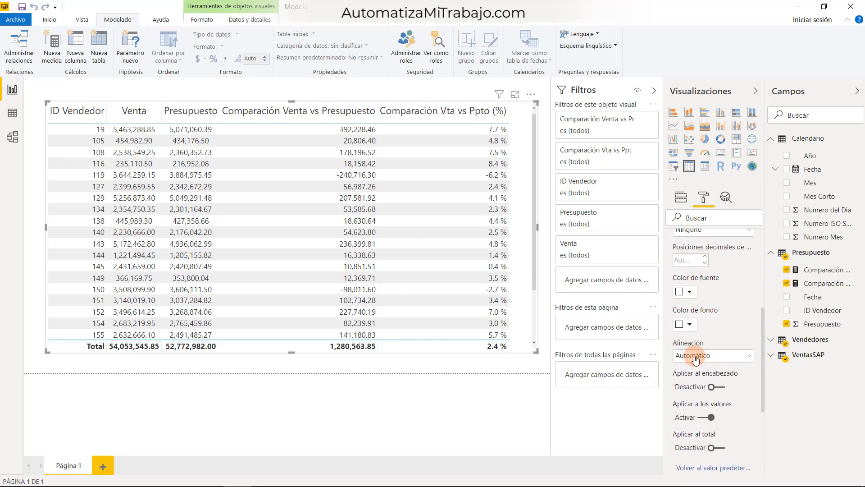
{"action": "left_click", "coordinate": [698, 357]}
{"action": "left_click", "coordinate": [690, 393]}
{"action": "scroll", "coordinate": [705, 381], "scroll_direction": "down", "scroll_amount": 1}
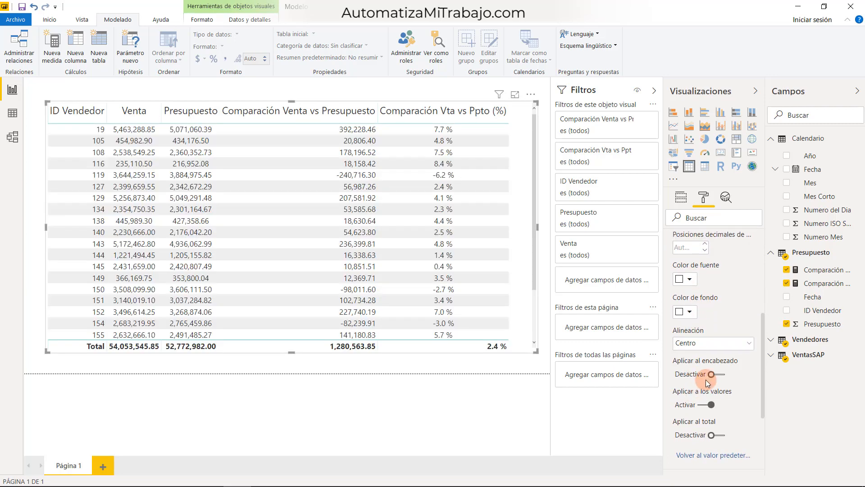
{"action": "left_click", "coordinate": [713, 374]}
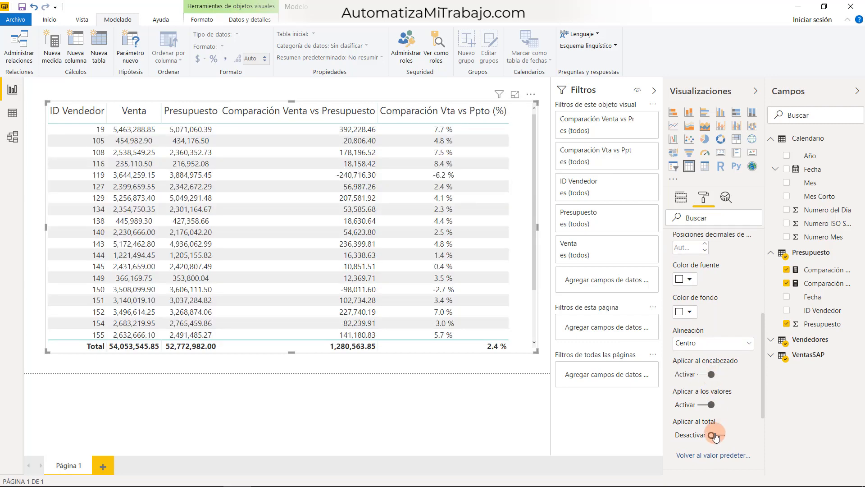
{"action": "left_click", "coordinate": [714, 435]}
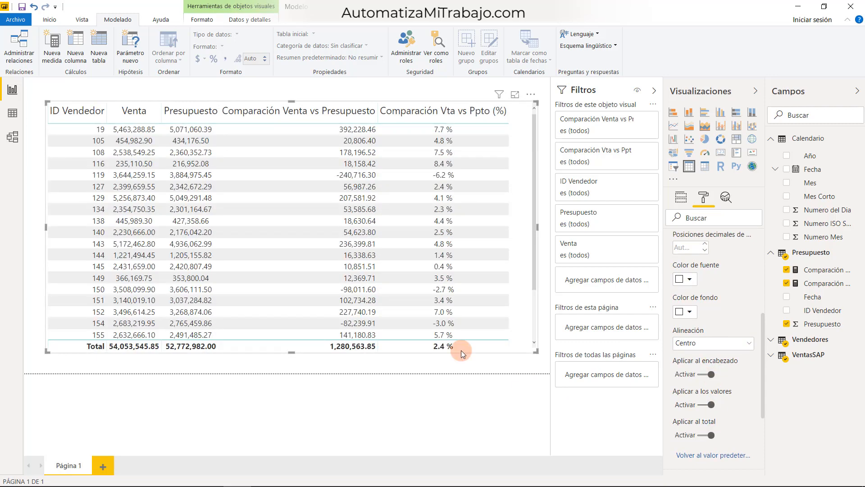
Center the Comparación Venta vs Presupuesto column and apply its field formatting to the header and total too.
{"action": "scroll", "coordinate": [699, 311], "scroll_direction": "up", "scroll_amount": 5}
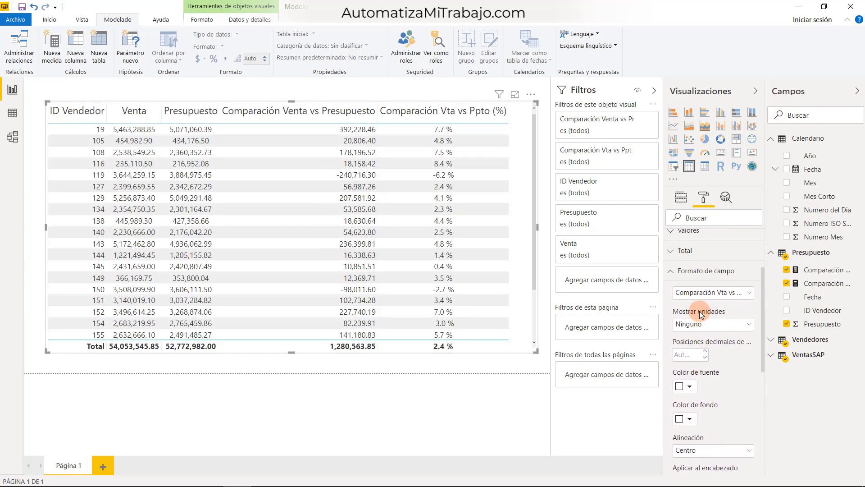
{"action": "left_click", "coordinate": [705, 311]}
{"action": "left_click", "coordinate": [703, 359]}
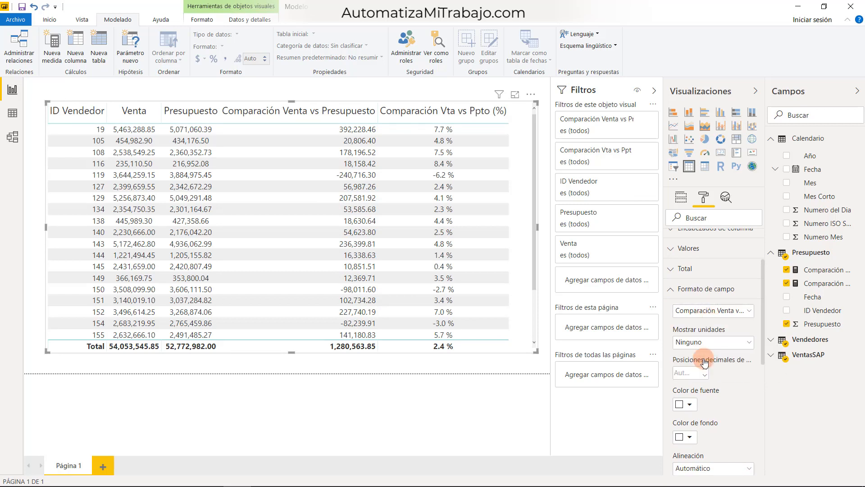
{"action": "scroll", "coordinate": [703, 374], "scroll_direction": "down", "scroll_amount": 5}
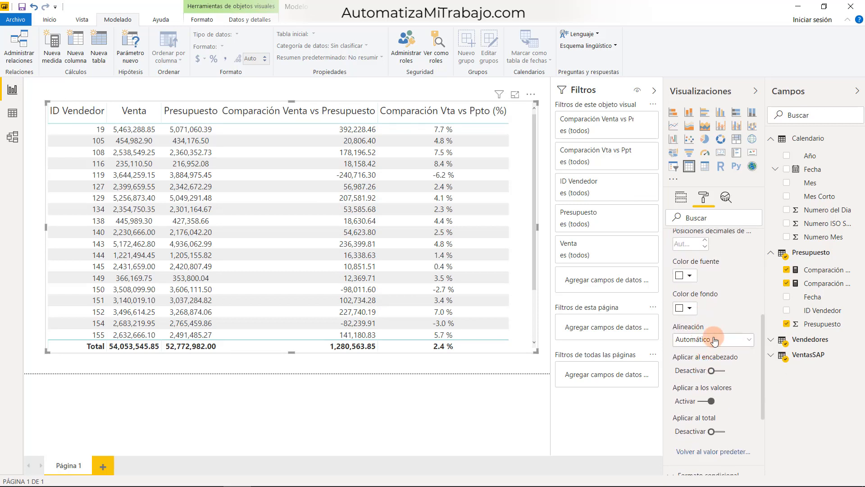
{"action": "left_click", "coordinate": [711, 340]}
{"action": "left_click", "coordinate": [704, 377]}
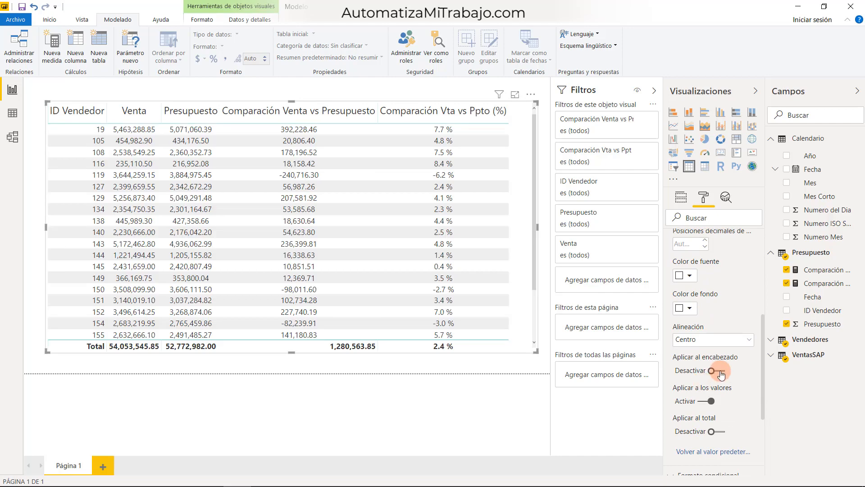
{"action": "left_click", "coordinate": [718, 371]}
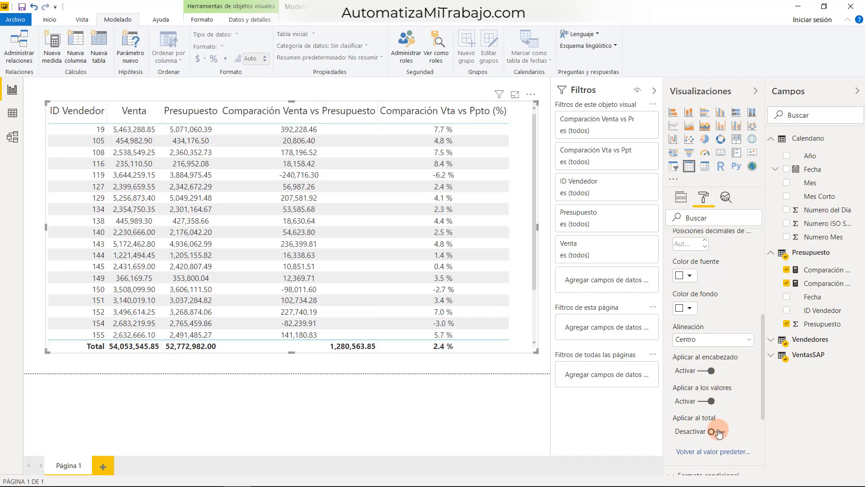
{"action": "left_click", "coordinate": [716, 432]}
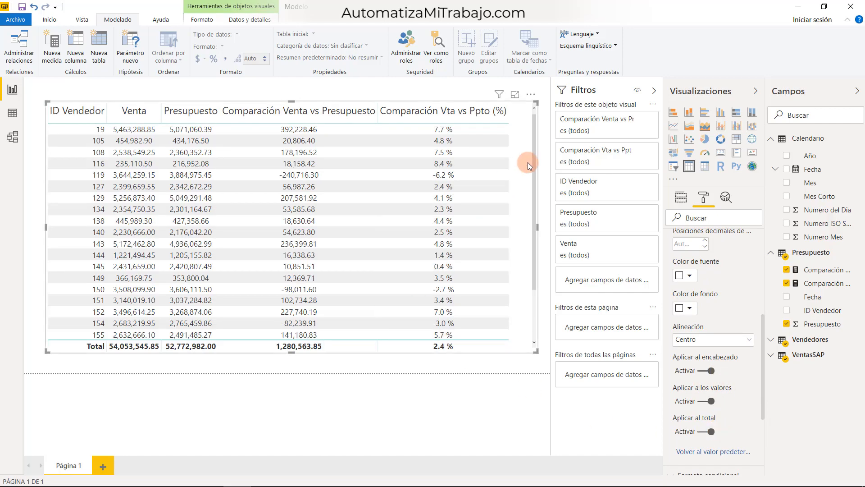
Shrink the table visual slightly to fit its columns and move it to the upper-left corner of the report page.
{"action": "scroll", "coordinate": [498, 227], "scroll_direction": "down", "scroll_amount": 2}
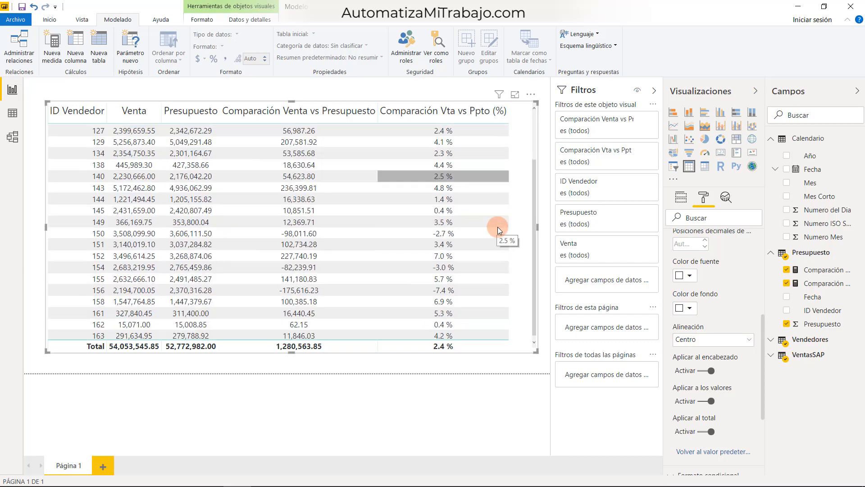
{"action": "scroll", "coordinate": [493, 223], "scroll_direction": "up", "scroll_amount": 2}
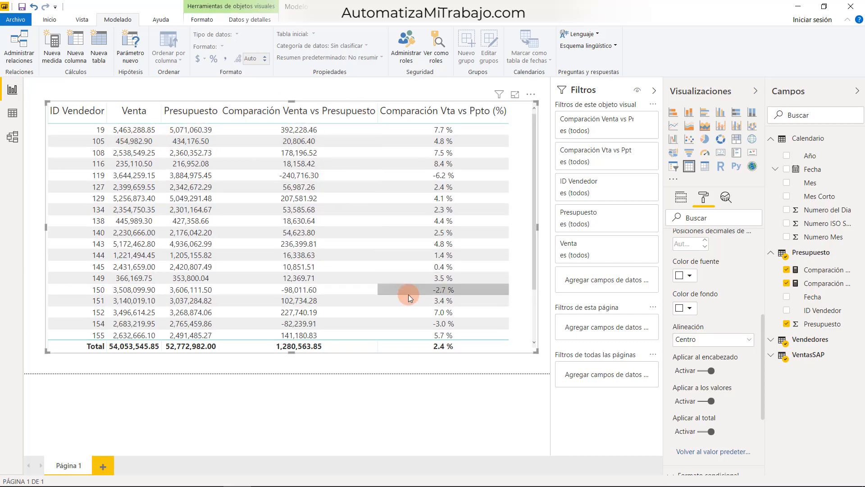
{"action": "scroll", "coordinate": [408, 294], "scroll_direction": "down", "scroll_amount": 2}
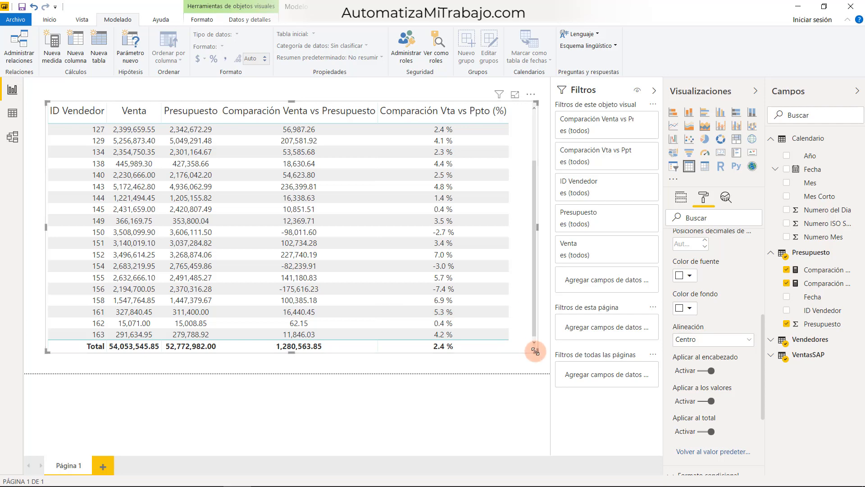
{"action": "mouse_move", "coordinate": [535, 352]}
{"action": "left_mouse_down"}
{"action": "mouse_move", "coordinate": [524, 326]}
{"action": "mouse_move", "coordinate": [522, 347]}
{"action": "left_mouse_up"}
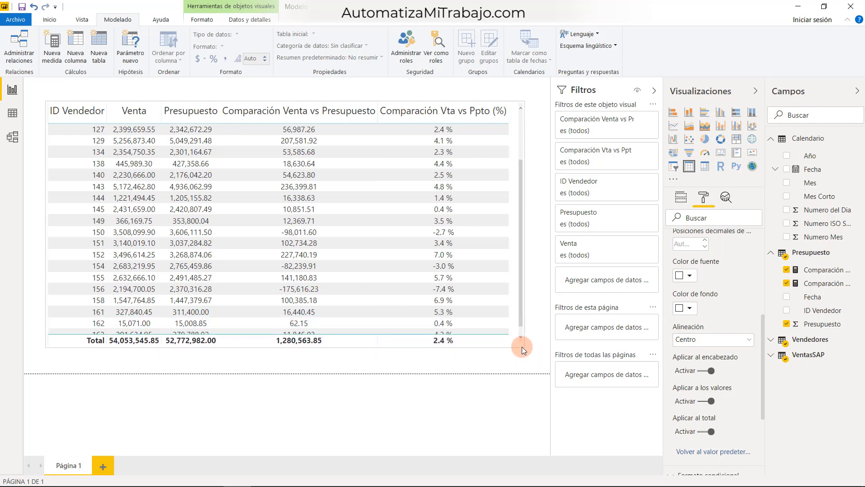
{"action": "left_click_drag", "start_coordinate": [518, 291], "coordinate": [497, 187]}
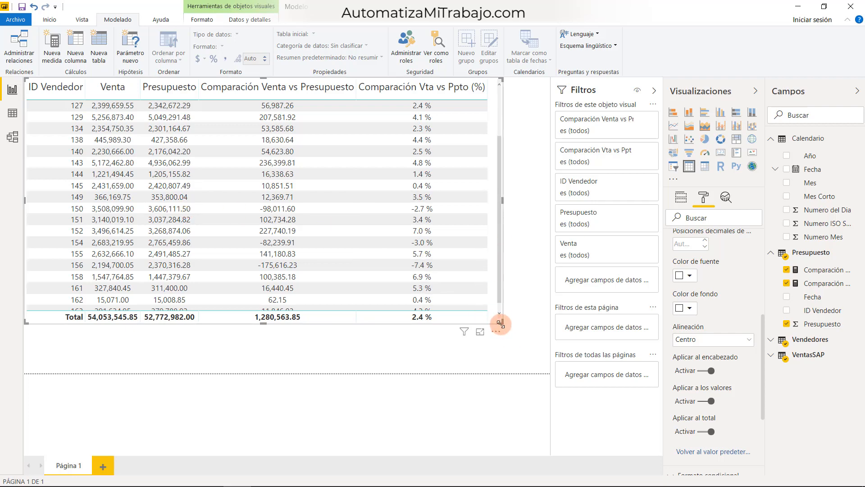
Enlarge the table visual in width and height so it shows more seller rows on the report page.
{"action": "left_click_drag", "start_coordinate": [501, 323], "coordinate": [535, 361]}
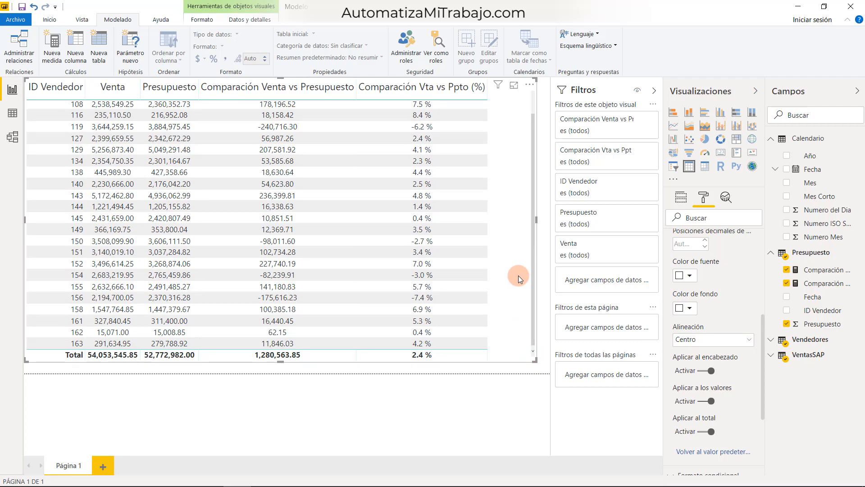
{"action": "scroll", "coordinate": [518, 275], "scroll_direction": "up", "scroll_amount": 1}
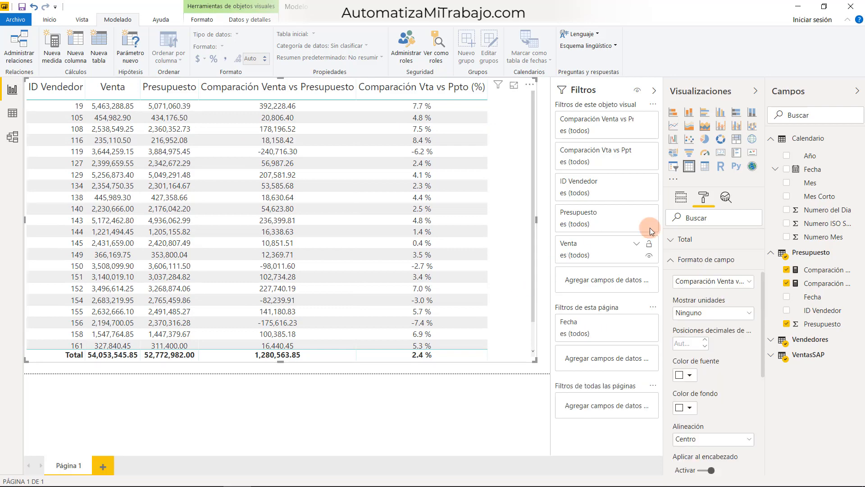
Add Mes from the Calendario table as a filter on the table visual and restrict it to Julio.
{"action": "left_click_drag", "start_coordinate": [826, 186], "coordinate": [614, 280]}
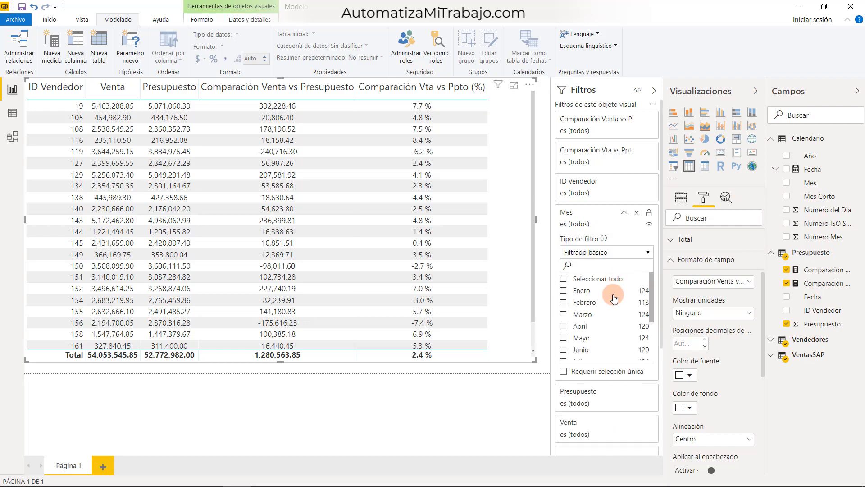
{"action": "scroll", "coordinate": [577, 338], "scroll_direction": "down", "scroll_amount": 1}
{"action": "left_click", "coordinate": [564, 341]}
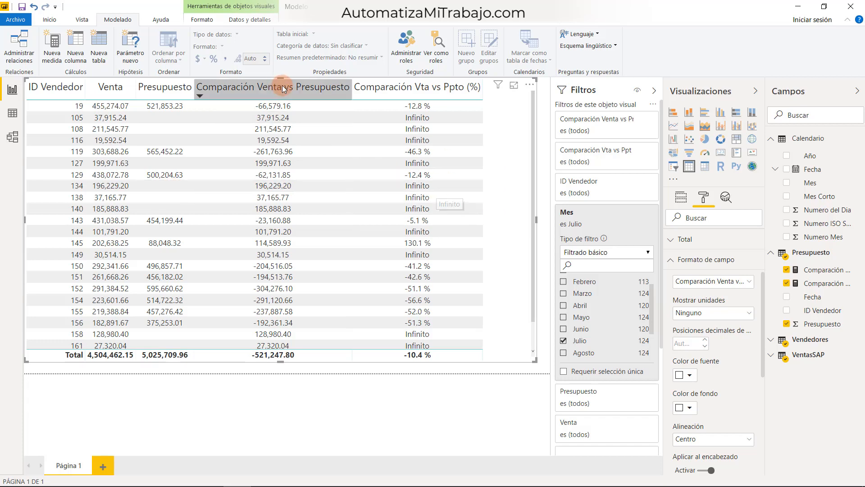
Rewrite the Comparación Vta vs Ppto (%) measure as DIVIDE([Comparación Venta vs Presupuesto] , SUM(Presupuesto[Presupuesto])).
{"action": "left_click", "coordinate": [824, 284]}
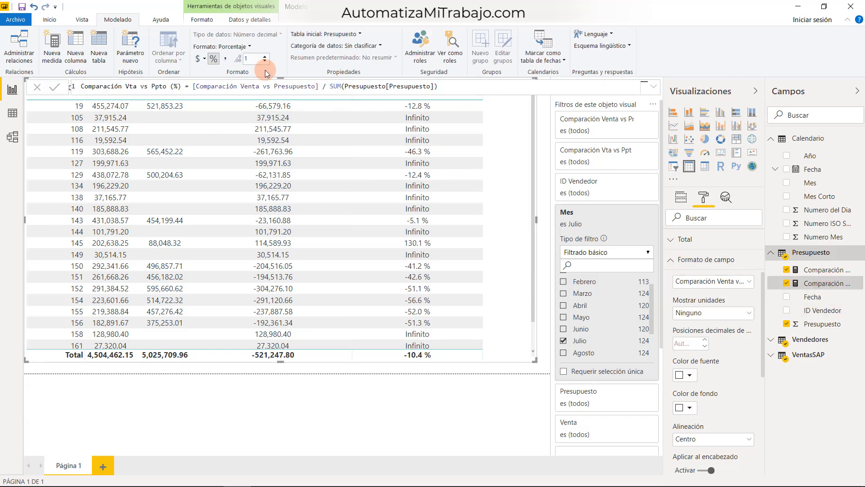
{"action": "left_click", "coordinate": [189, 87]}
{"action": "type", "text": "DIVIDE("}
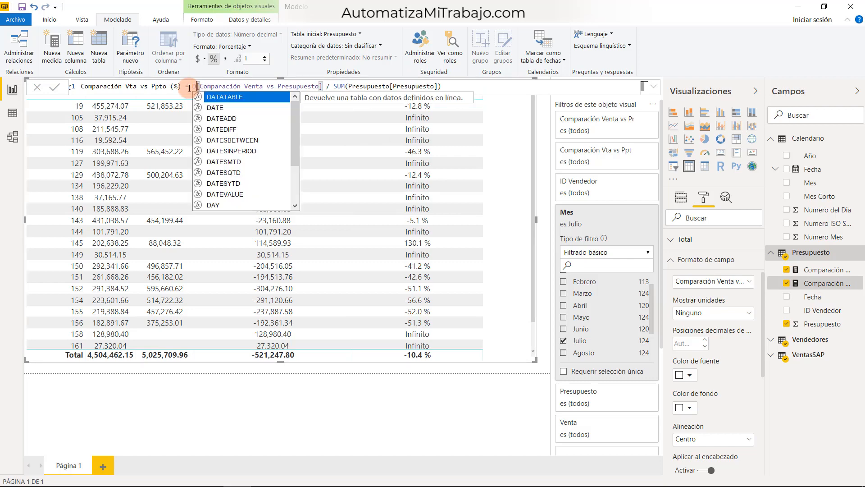
{"action": "left_click", "coordinate": [353, 87]}
{"action": "key", "text": "BackSpace"}
{"action": "key", "text": "BackSpace"}
{"action": "type", "text": ","}
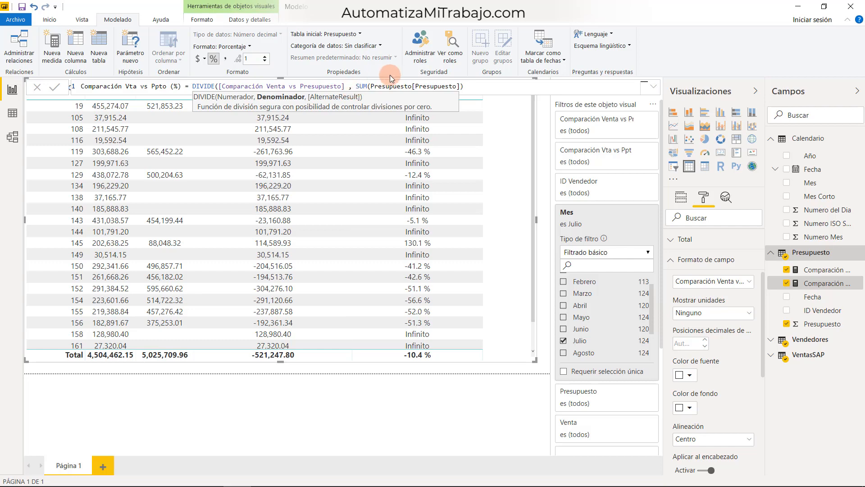
{"action": "left_click", "coordinate": [473, 83]}
{"action": "type", "text": ")"}
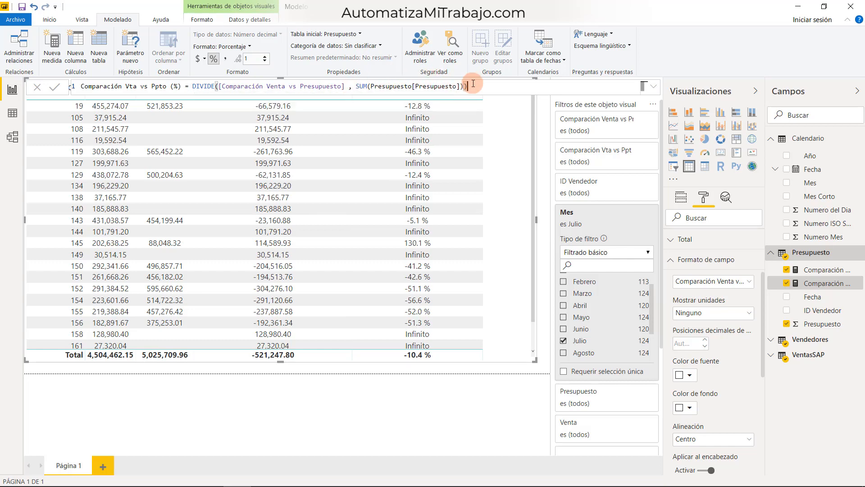
{"action": "key", "text": "Return"}
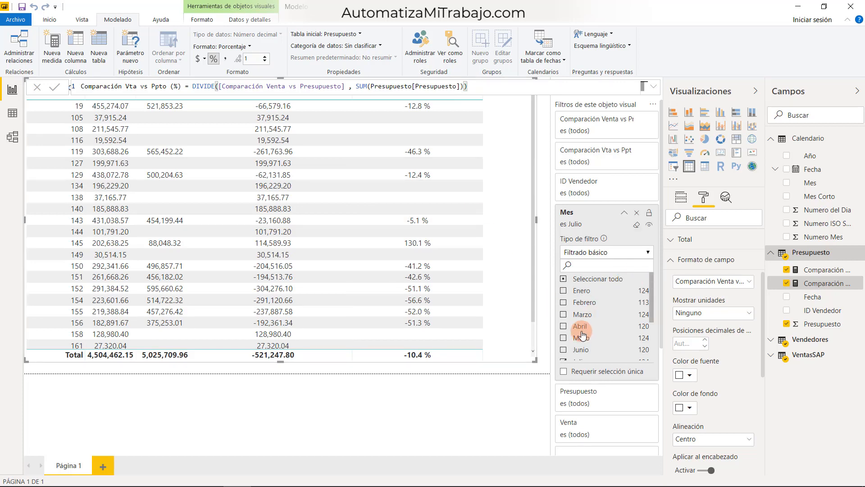
Clear the Julio selection and remove the Mes filter from the table visual.
{"action": "scroll", "coordinate": [581, 325], "scroll_direction": "down", "scroll_amount": 2}
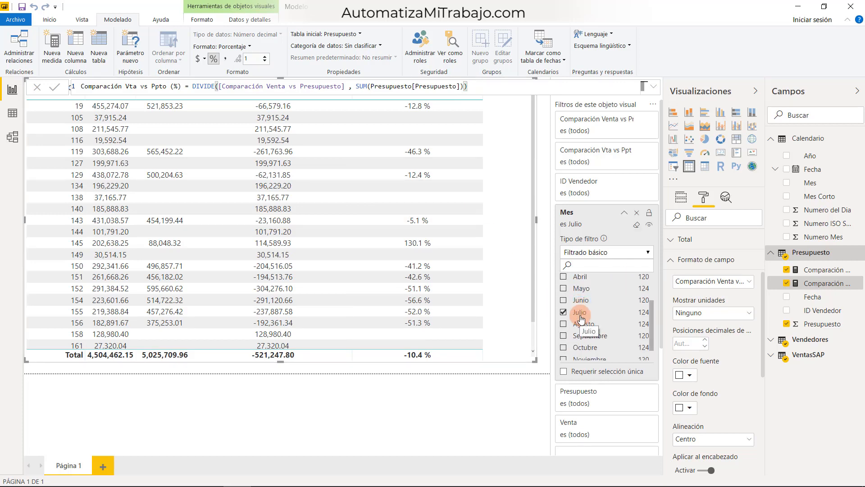
{"action": "left_click", "coordinate": [563, 312]}
{"action": "left_click", "coordinate": [636, 213]}
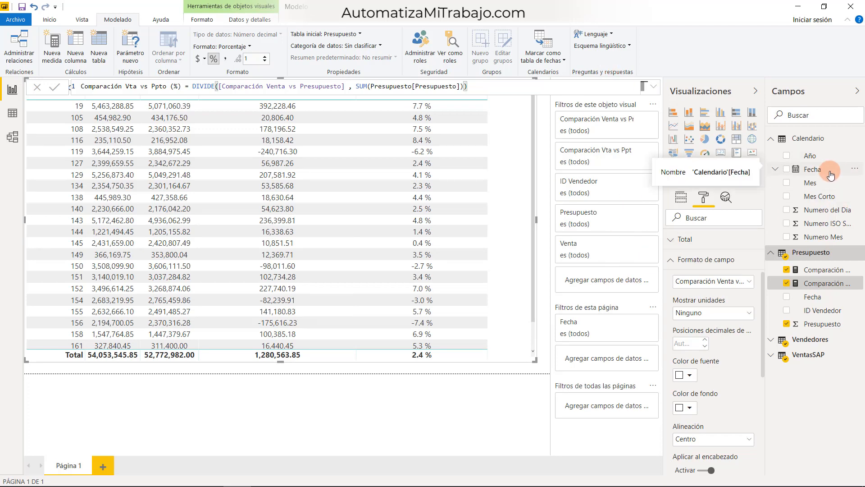
Filter the table visual by Calendario's Fecha using Filtrado de fecha relativa, set to pertenezca a este/a mes, and apply it.
{"action": "left_click_drag", "start_coordinate": [826, 175], "coordinate": [643, 296]}
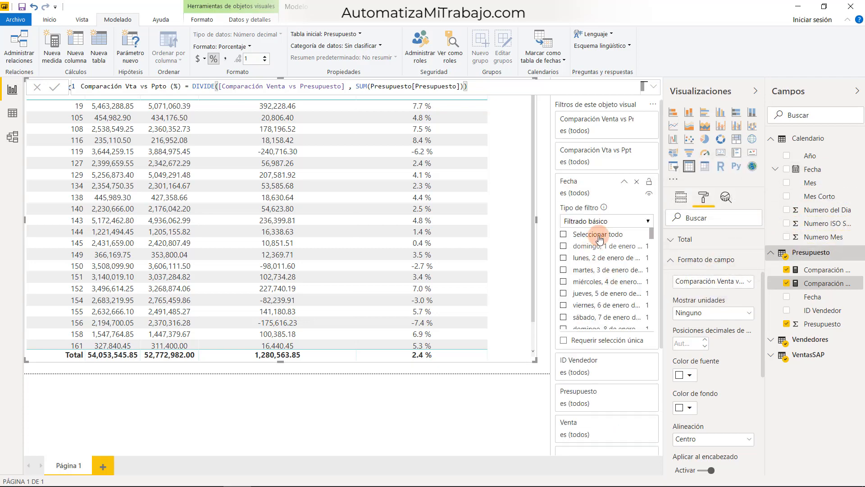
{"action": "left_click", "coordinate": [613, 220]}
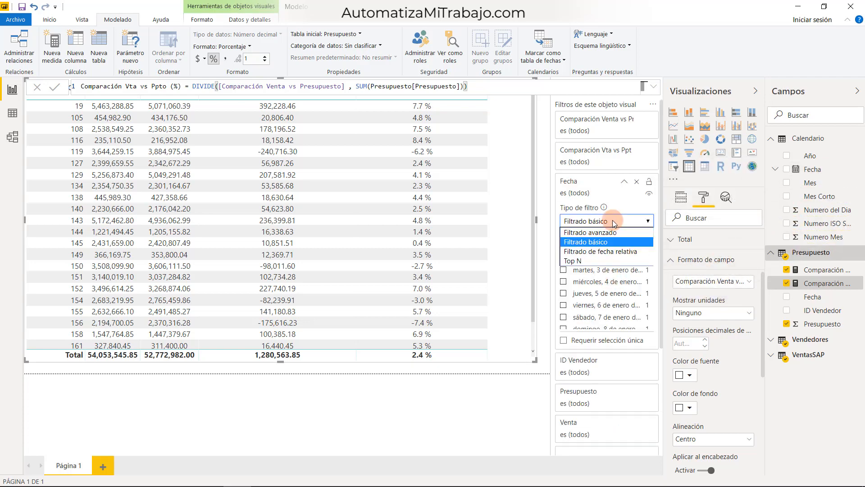
{"action": "left_click", "coordinate": [607, 251]}
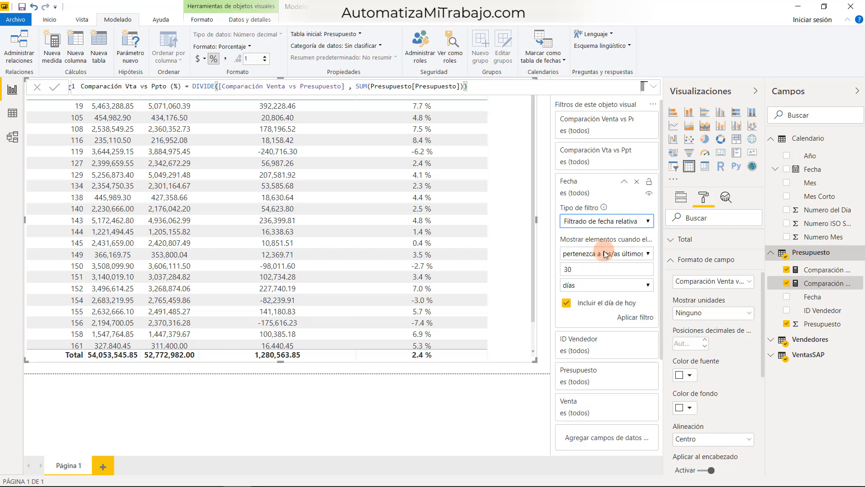
{"action": "left_click", "coordinate": [606, 253]}
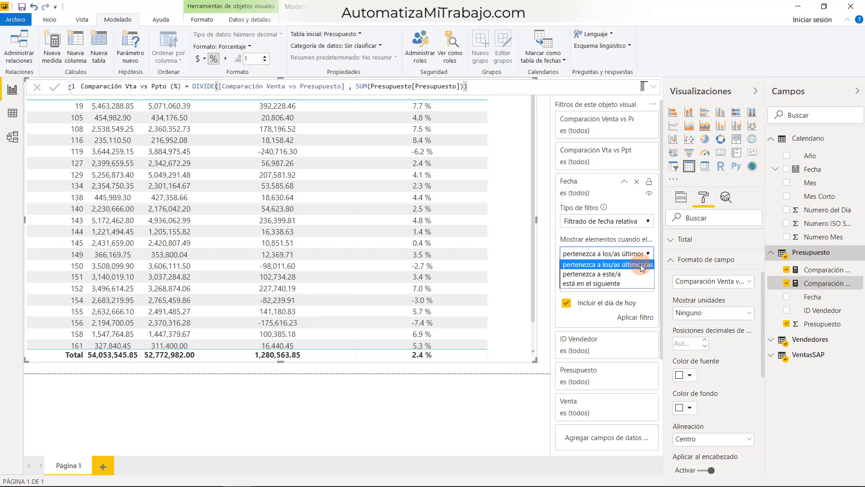
{"action": "left_click", "coordinate": [627, 275]}
{"action": "left_click", "coordinate": [615, 270]}
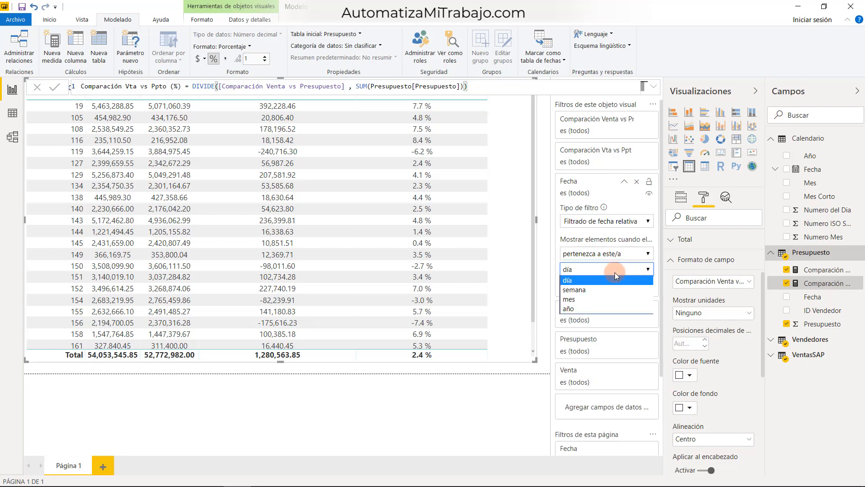
{"action": "left_click", "coordinate": [594, 296]}
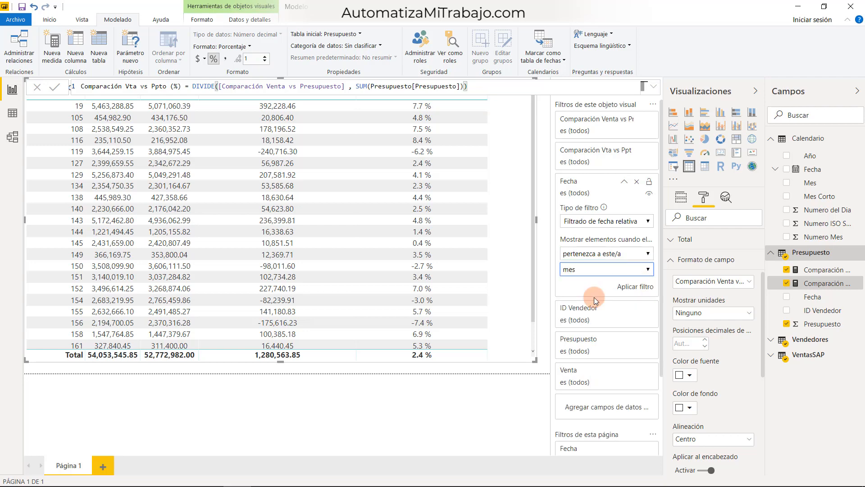
{"action": "left_click", "coordinate": [644, 292]}
{"action": "scroll", "coordinate": [393, 242], "scroll_direction": "down", "scroll_amount": 2}
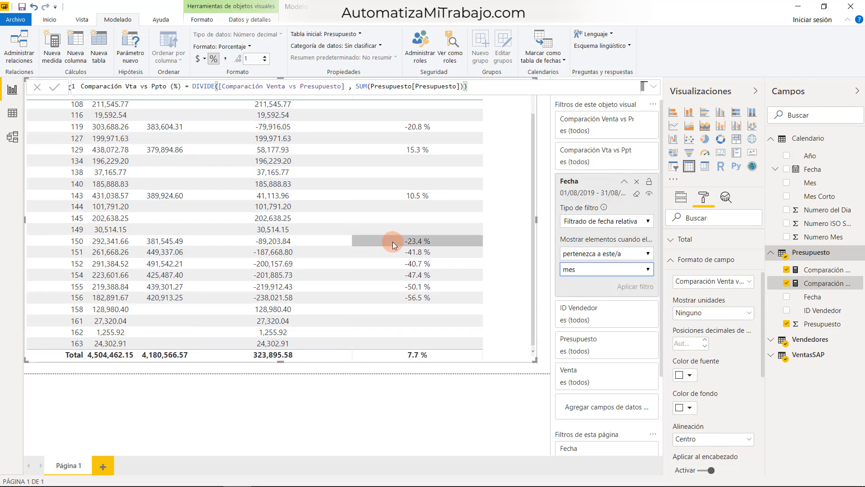
{"action": "scroll", "coordinate": [393, 242], "scroll_direction": "up", "scroll_amount": 2}
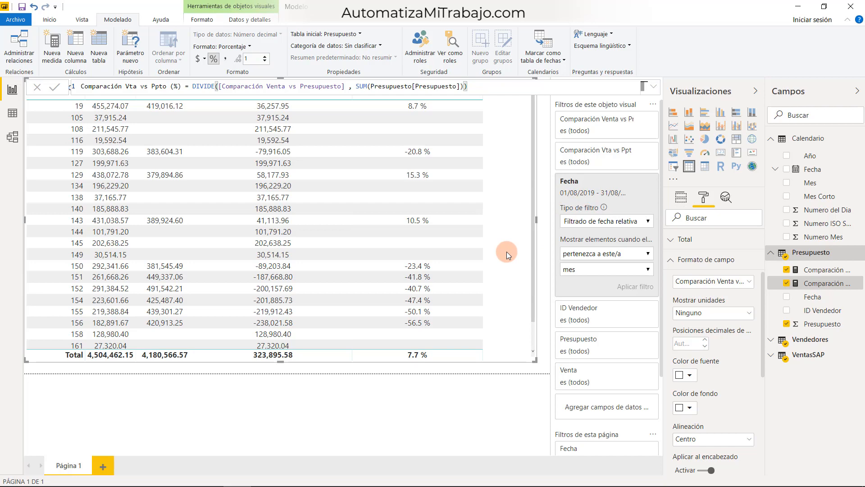
{"action": "left_click", "coordinate": [545, 188]}
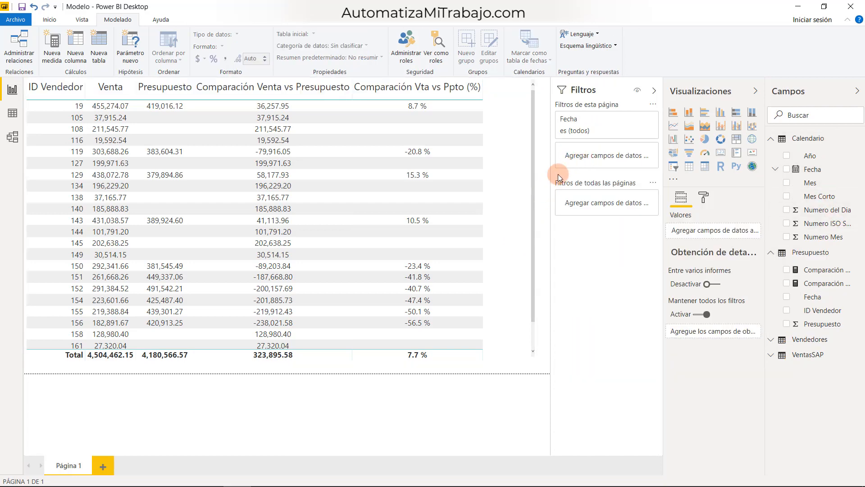
{"action": "left_click", "coordinate": [499, 245]}
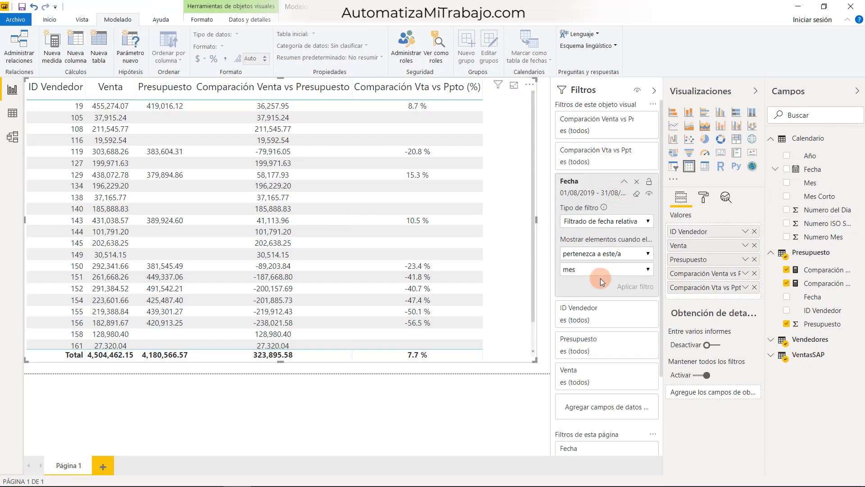